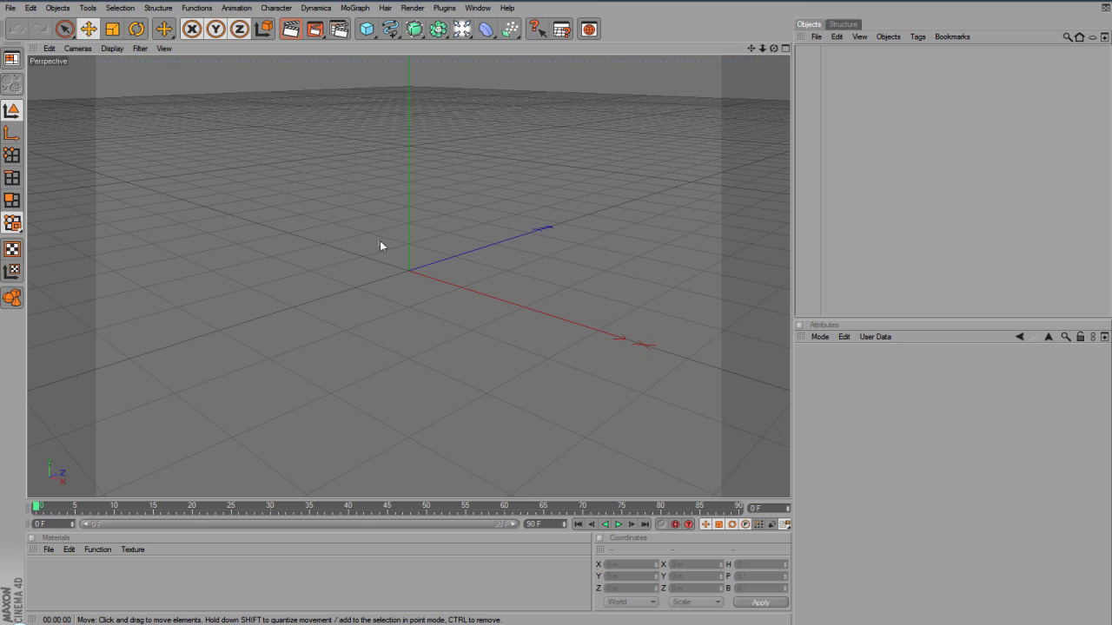
Step: Add a helix spline with a start radius of 25 m and an end angle of 1400°
click(390, 28)
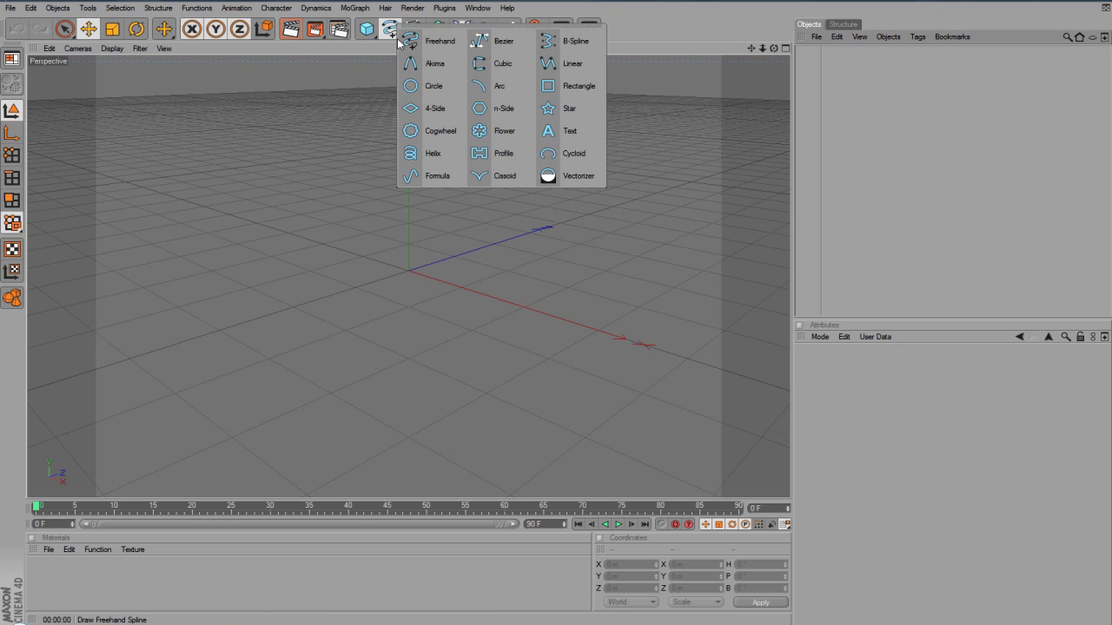
click(432, 153)
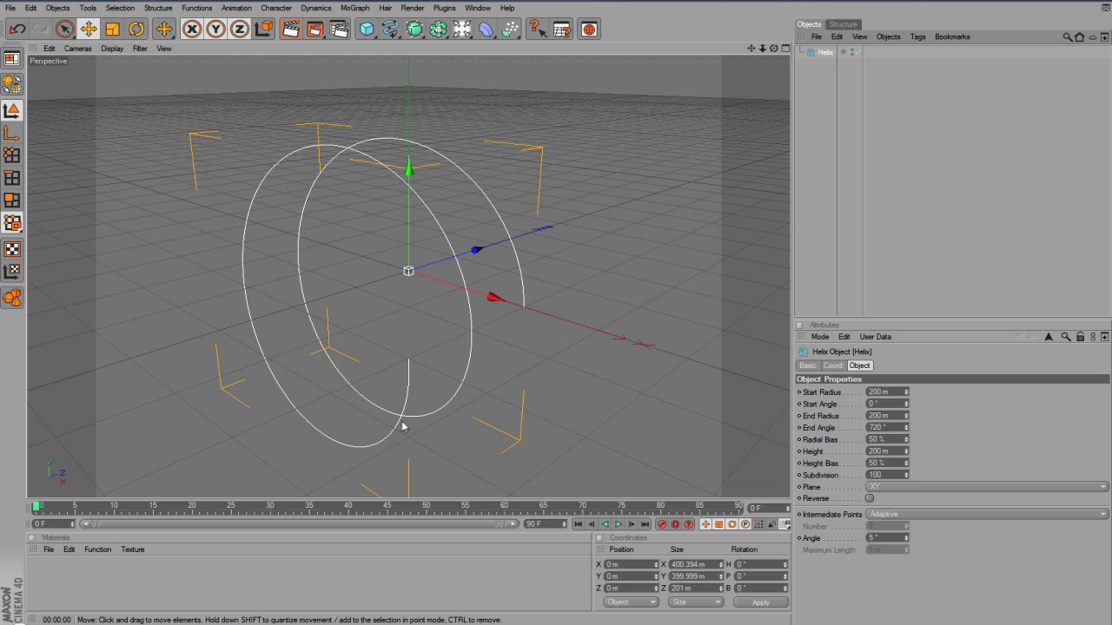
double_click(884, 392)
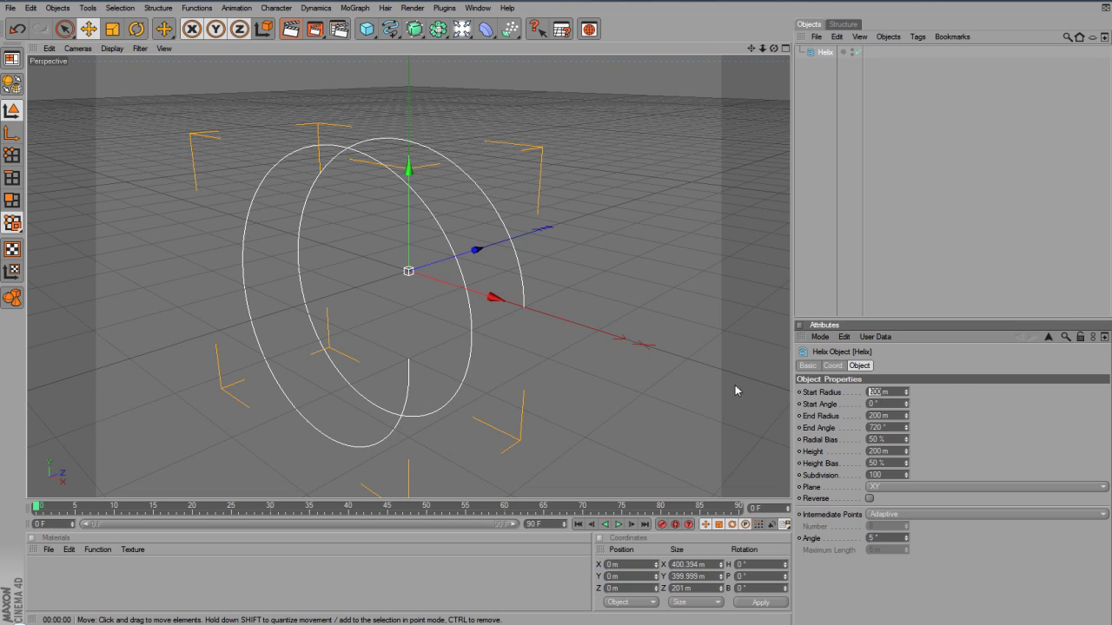
text(25)
key(Return)
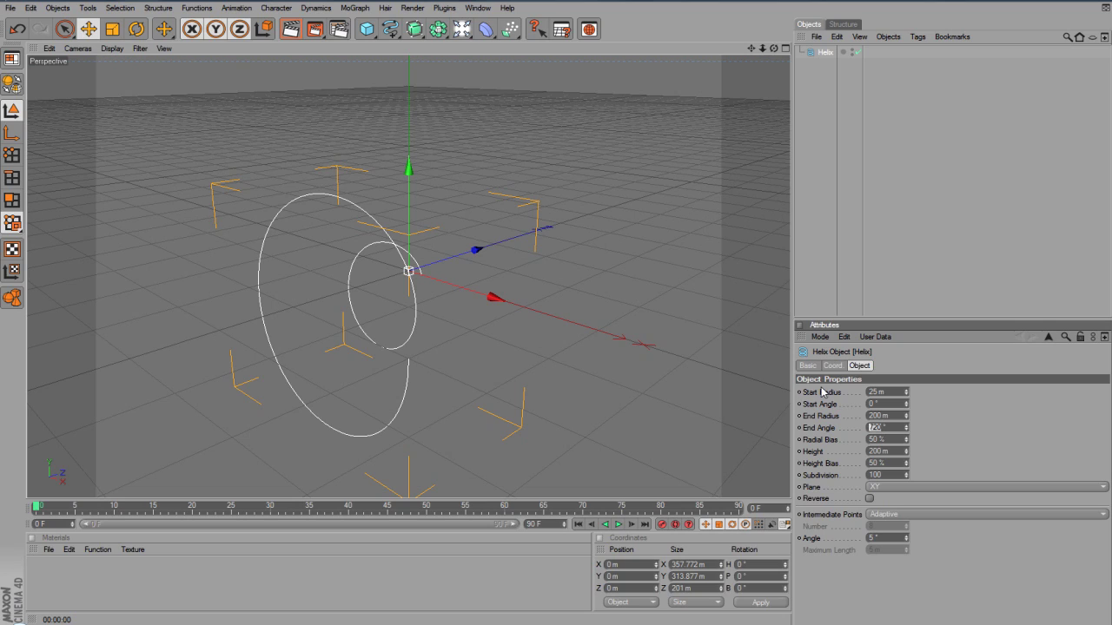
text(1400)
key(Return)
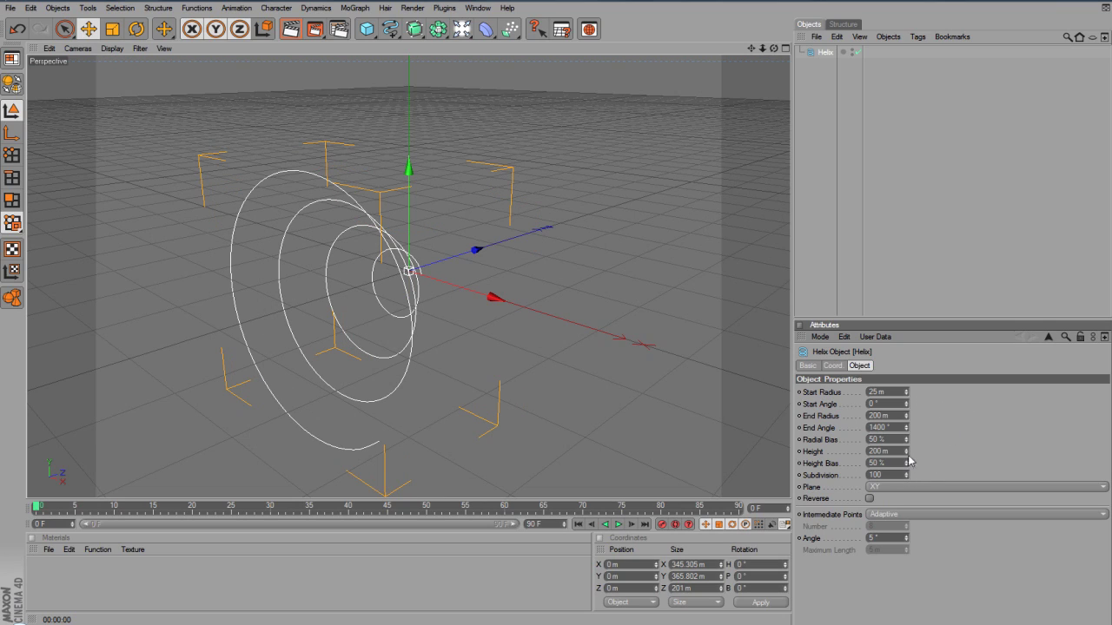
Step: Stretch the helix to a height of about 529 m and deselect it
drag(907, 453, 966, 444)
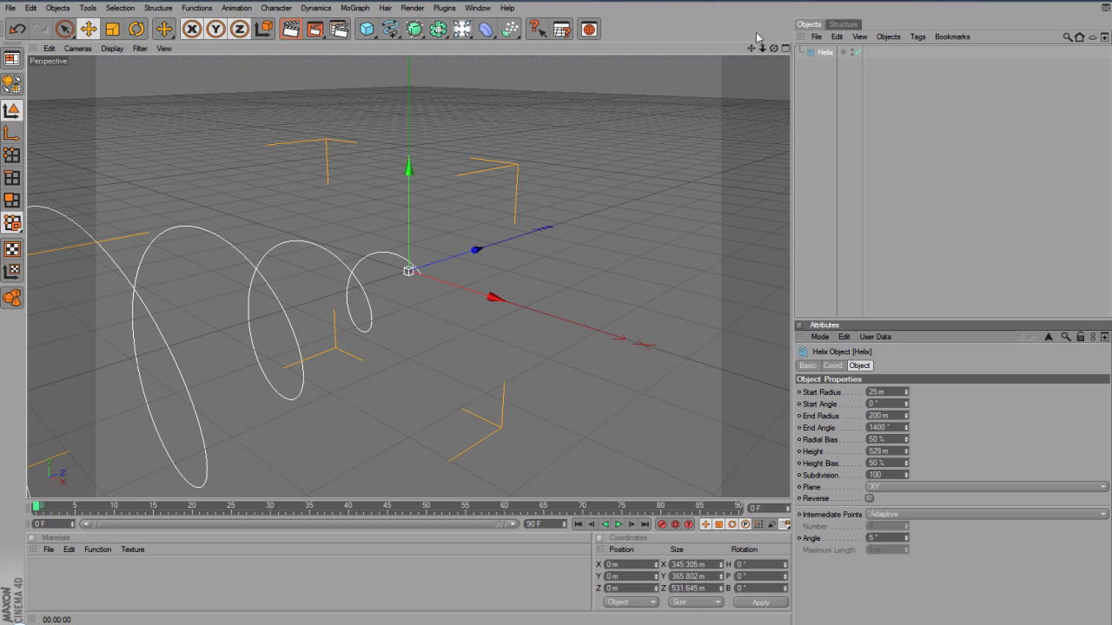
drag(753, 48, 754, 52)
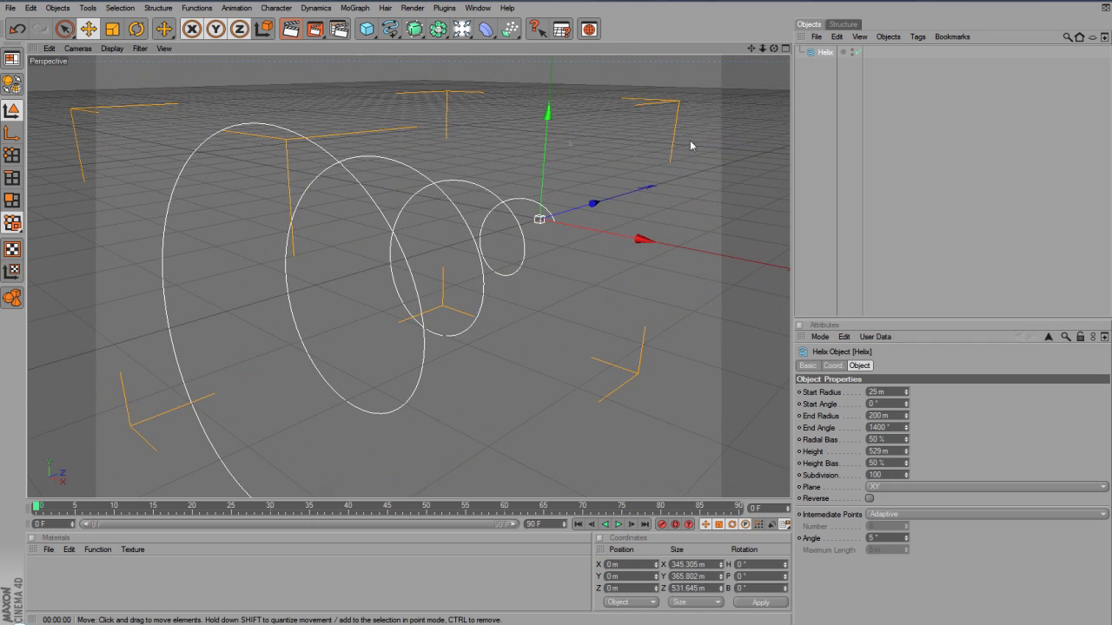
click(923, 163)
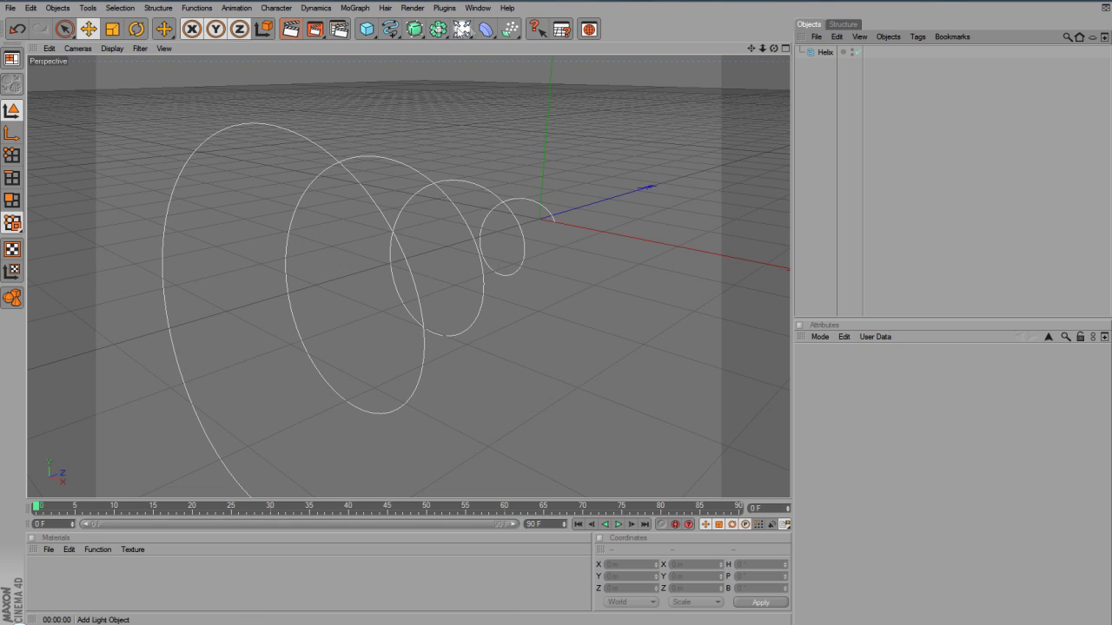
Step: Add a plane 25 m wide and 650 m high with 60 width segments and 60 height segments
drag(366, 28, 484, 66)
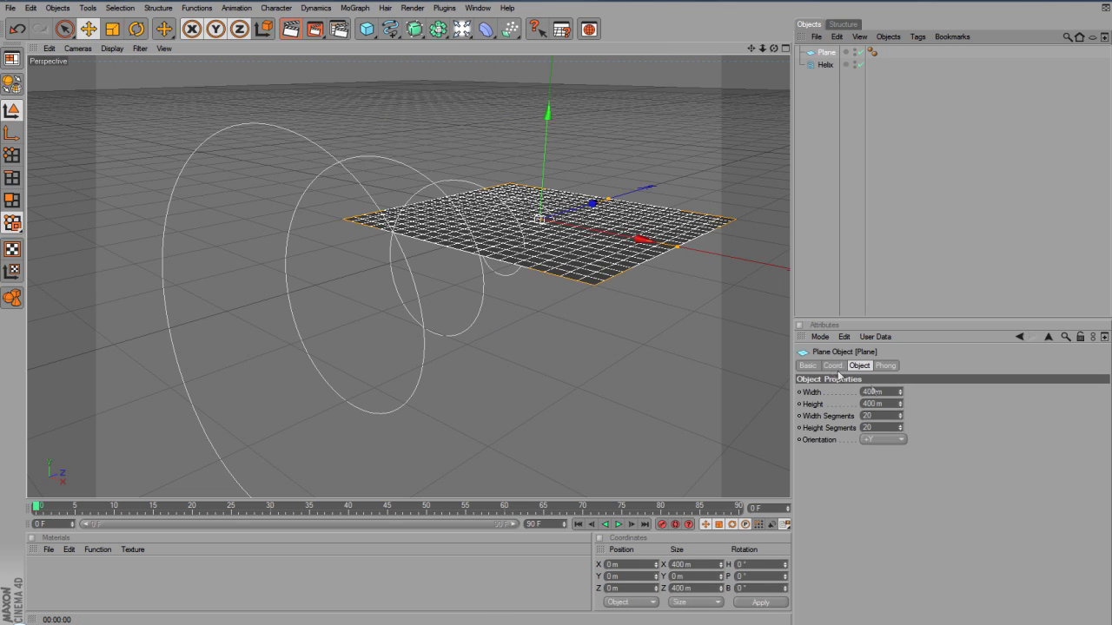
double_click(878, 392)
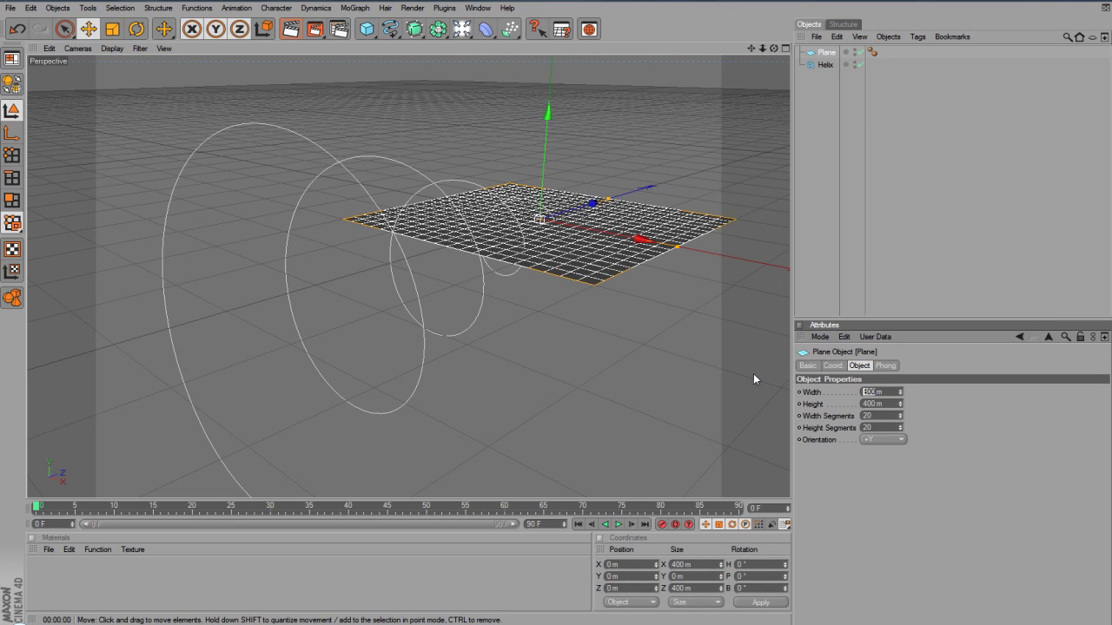
text(25)
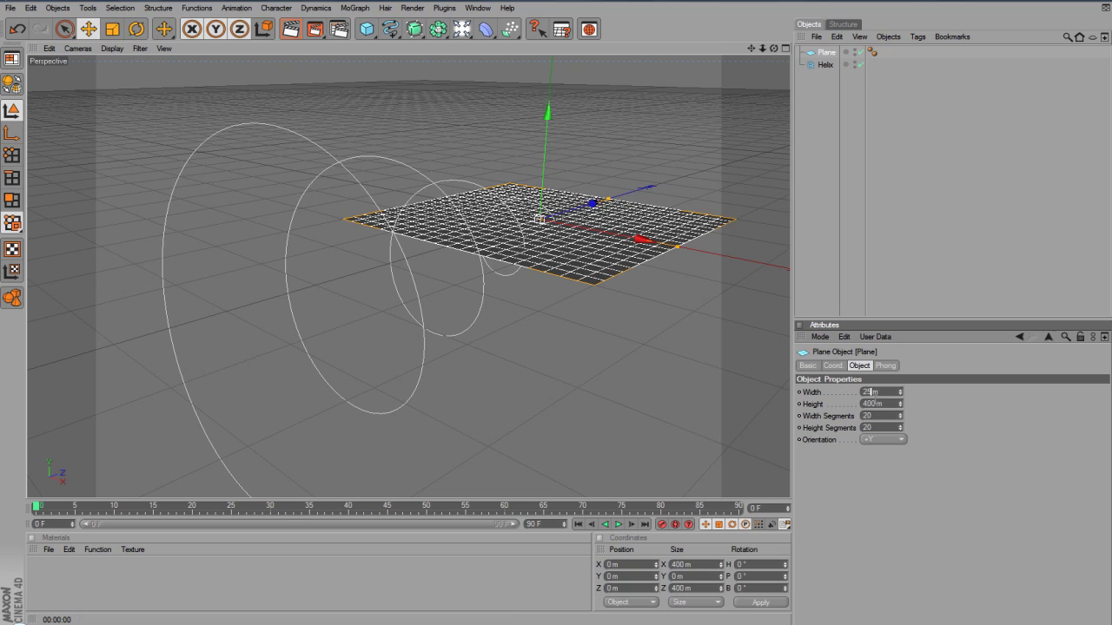
text(650)
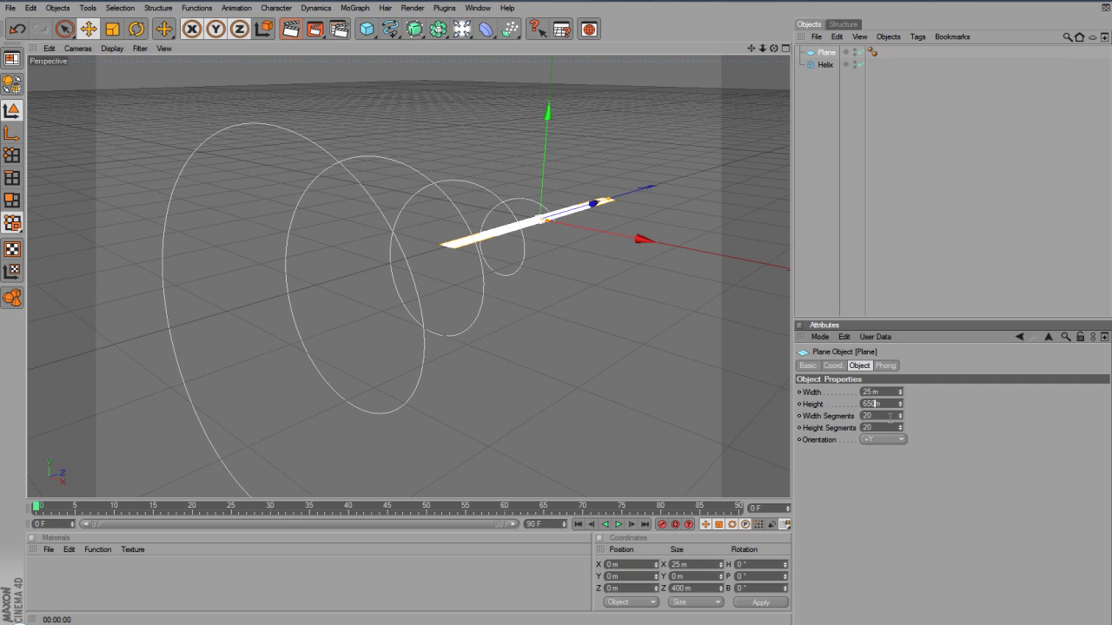
key(Tab)
text(6)
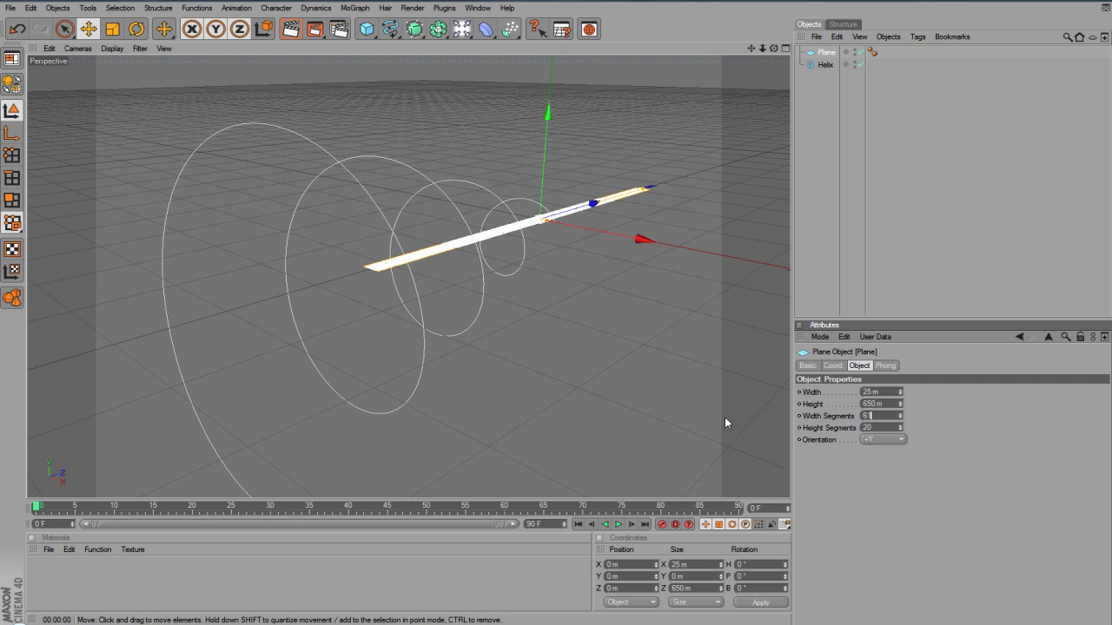
text(0)
key(Tab)
key(Return)
Step: Add a MoGraph Spline Wrap as a child of the plane and assign the helix as its spline
click(355, 8)
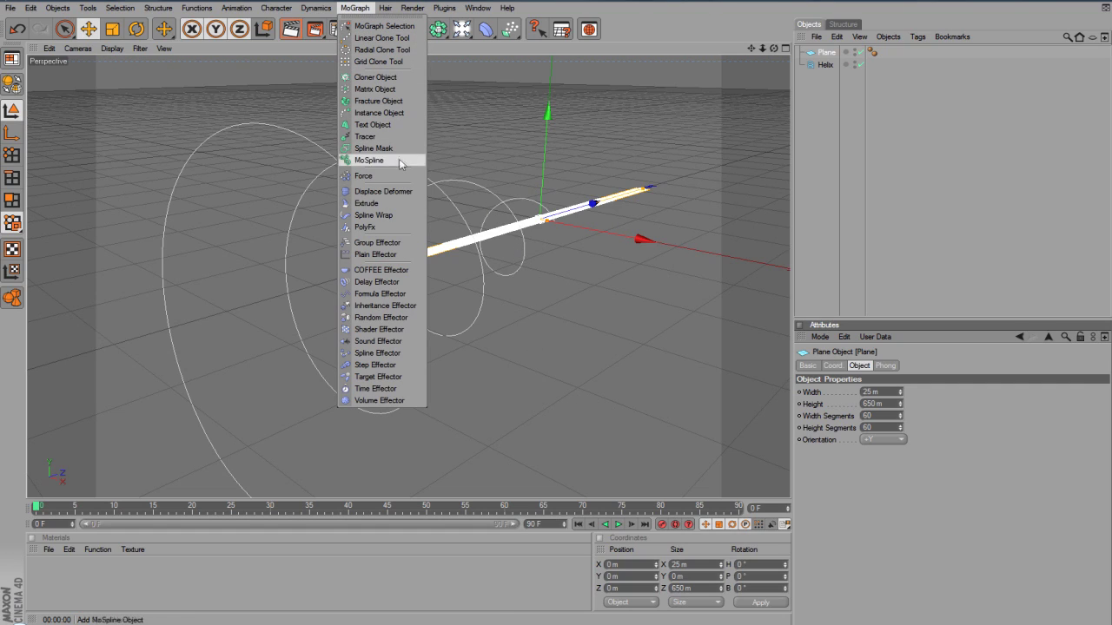
click(402, 215)
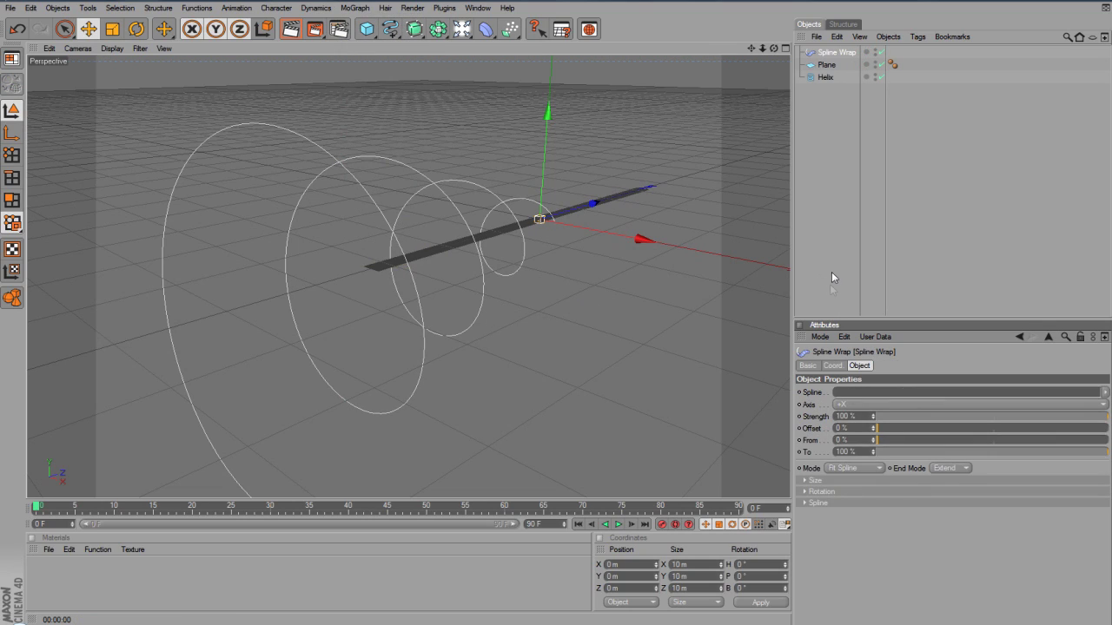
drag(825, 52, 827, 69)
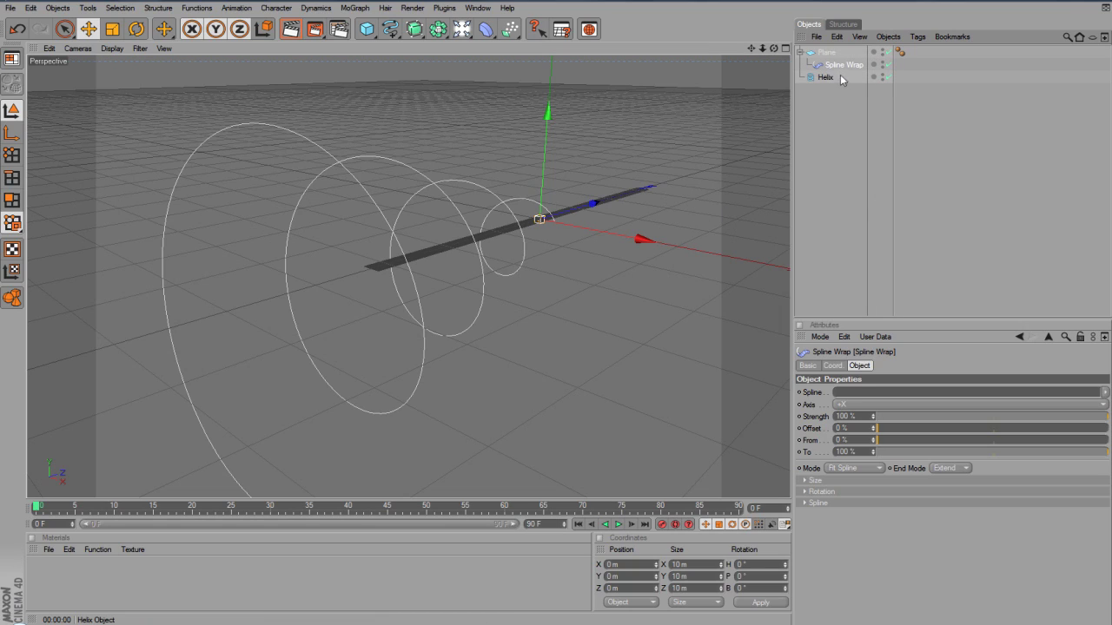
drag(829, 76, 841, 157)
drag(874, 370, 860, 394)
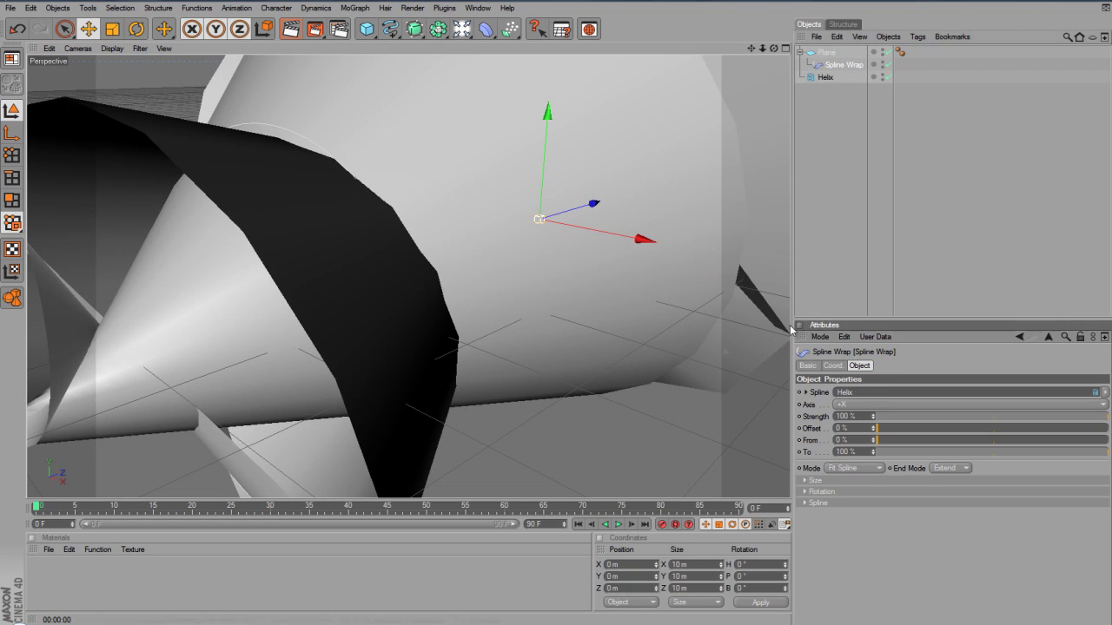
Step: Set the Spline Wrap axis to +Z and render the active view
scroll(533, 298, down, 8)
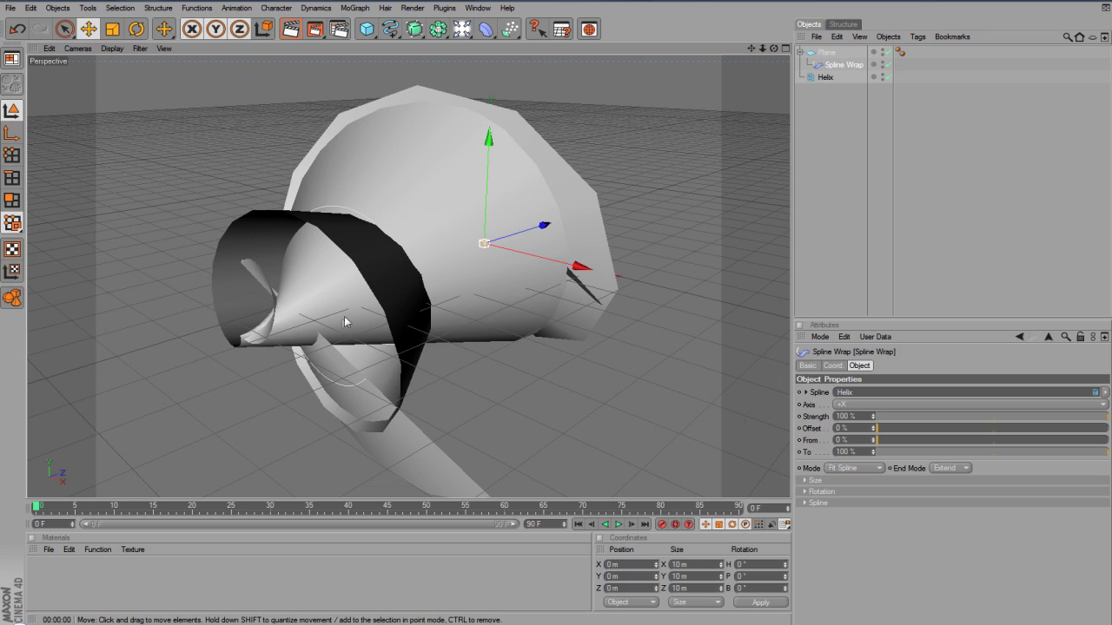
click(898, 404)
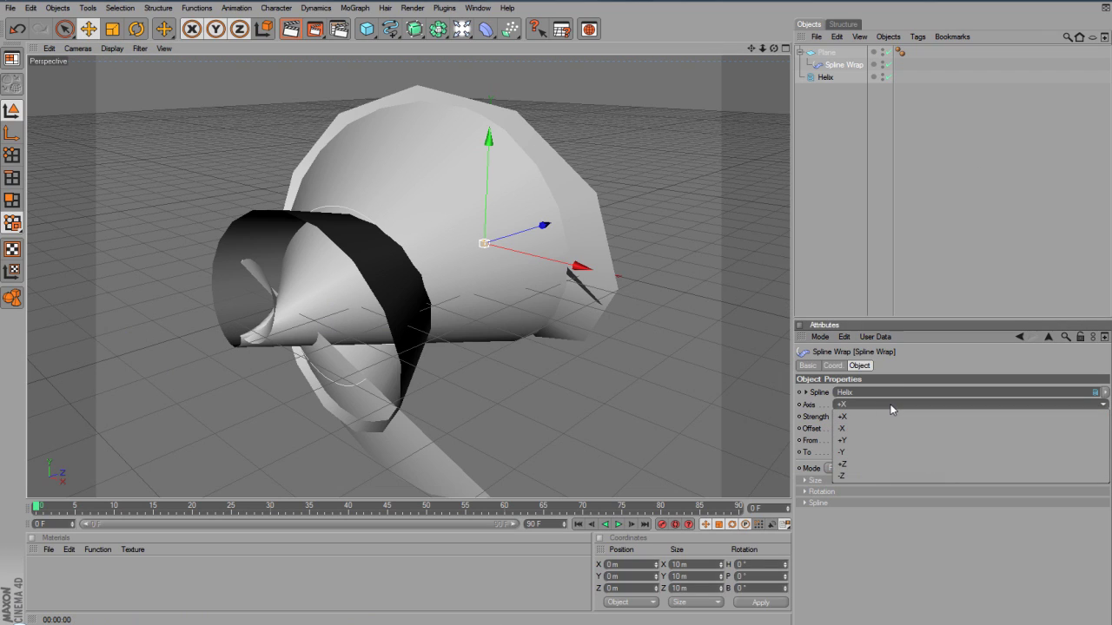
click(876, 469)
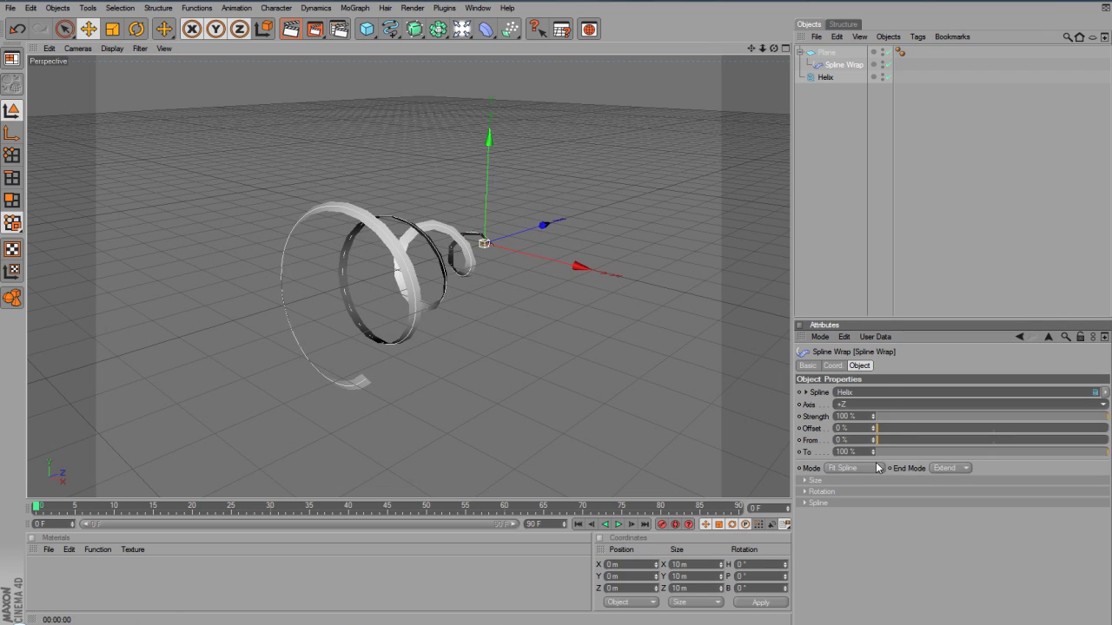
scroll(648, 392, up, 3)
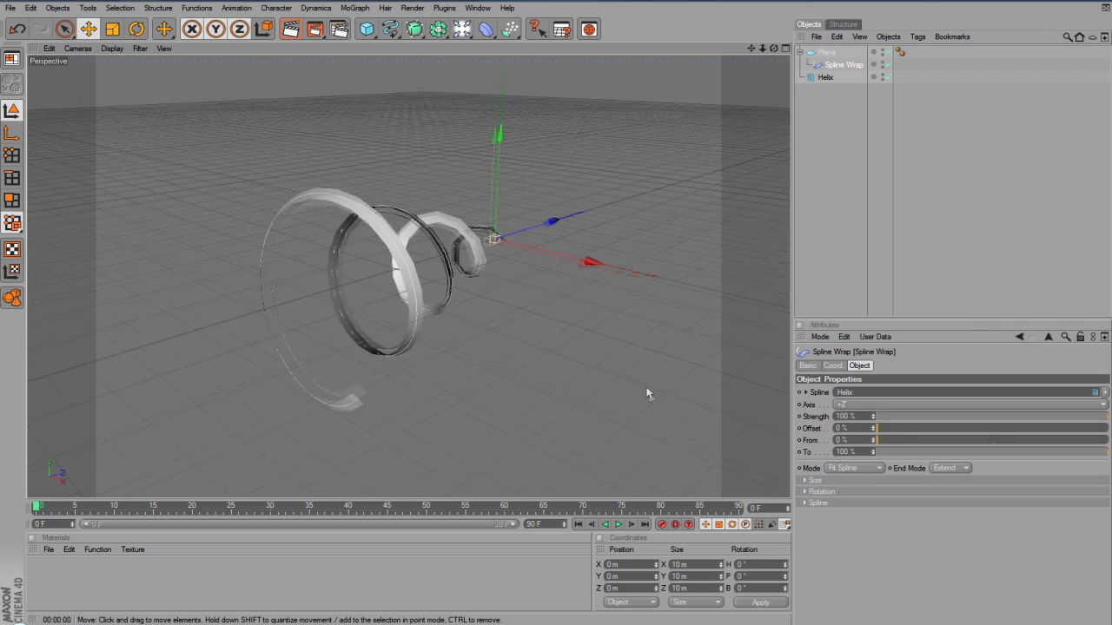
click(289, 30)
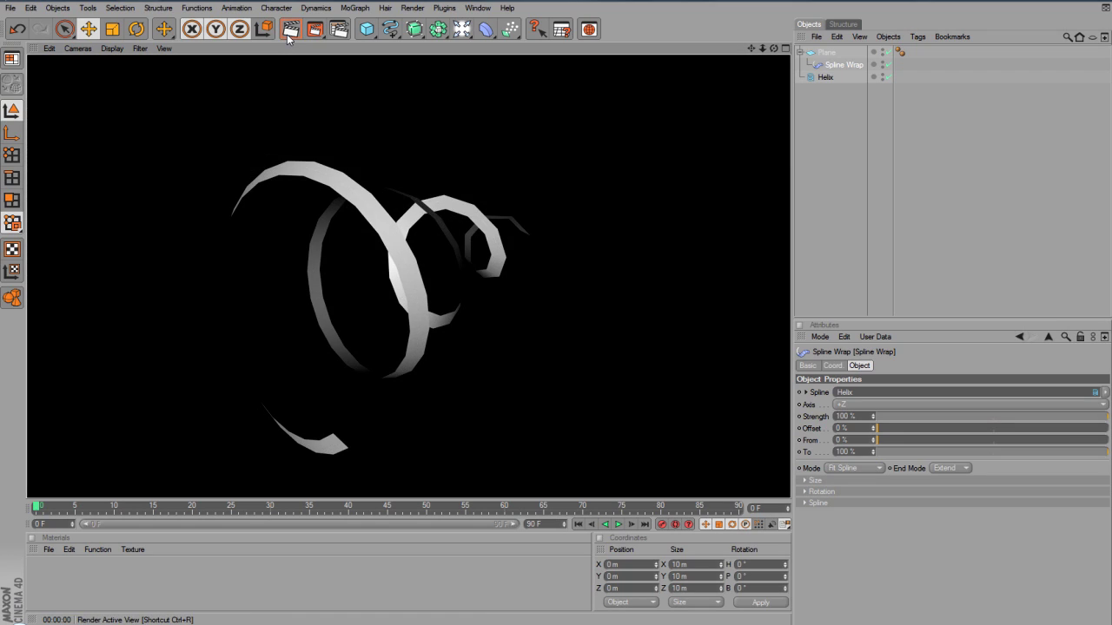
Step: Try the Spline Wrap's Keep Length mode and switch it back to Fit Spline
click(848, 470)
click(846, 489)
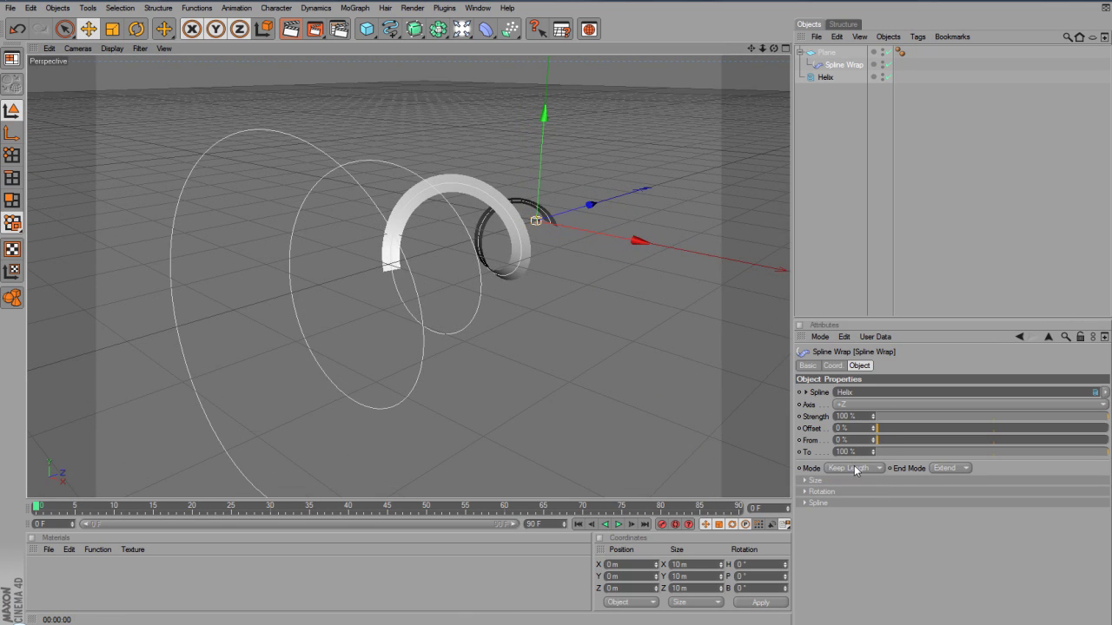
click(853, 469)
click(850, 488)
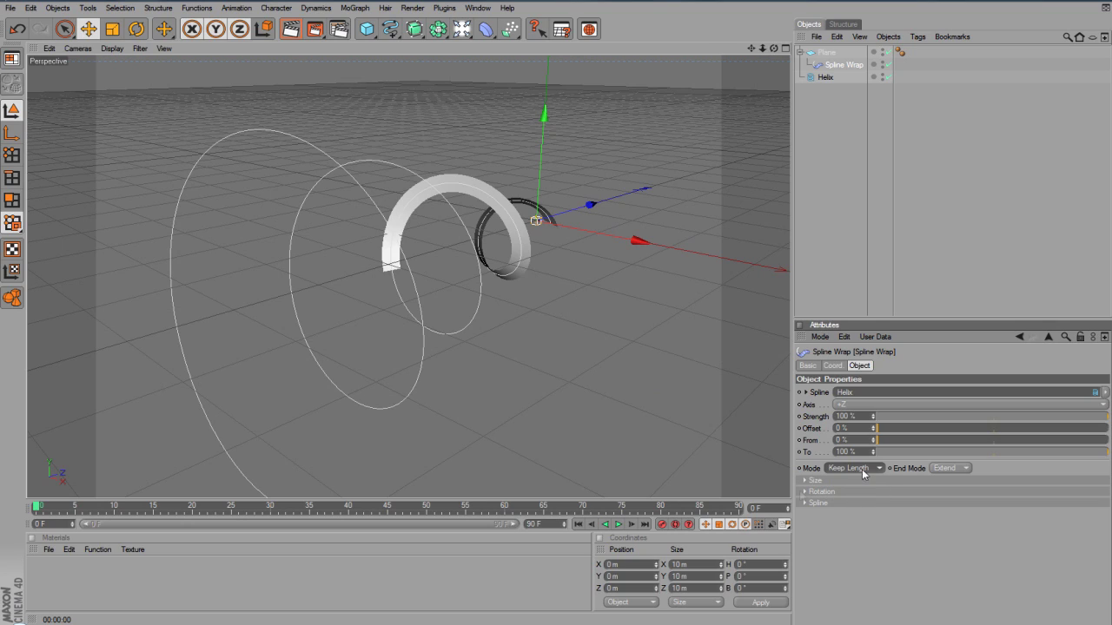
click(841, 469)
click(842, 481)
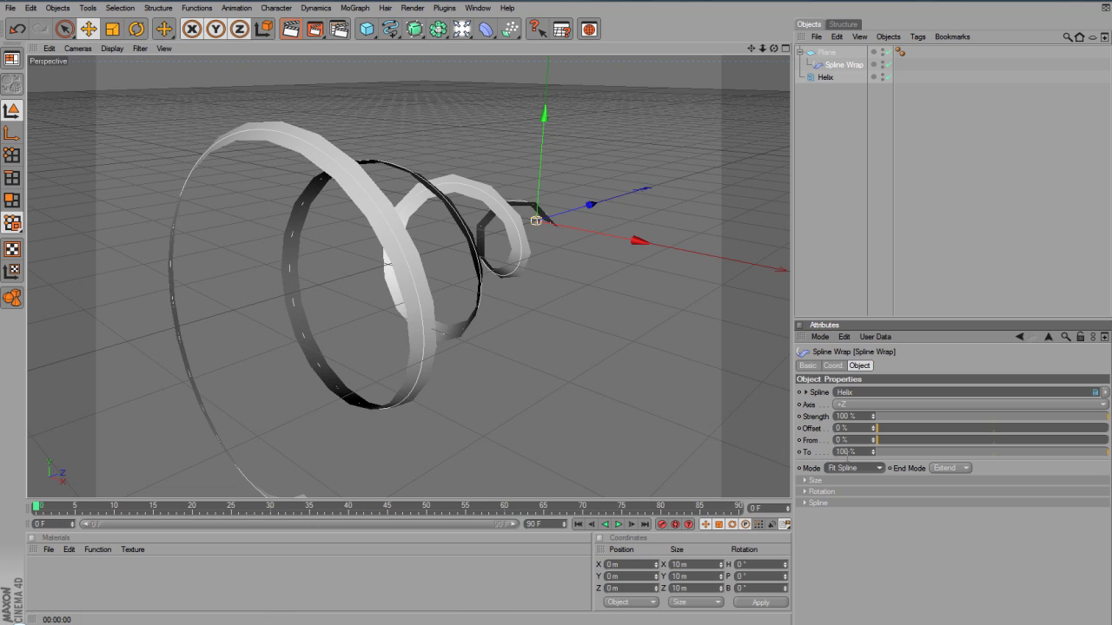
Step: Set the Spline Wrap mode to Keep Length and render the active view with nothing selected
click(857, 477)
click(843, 492)
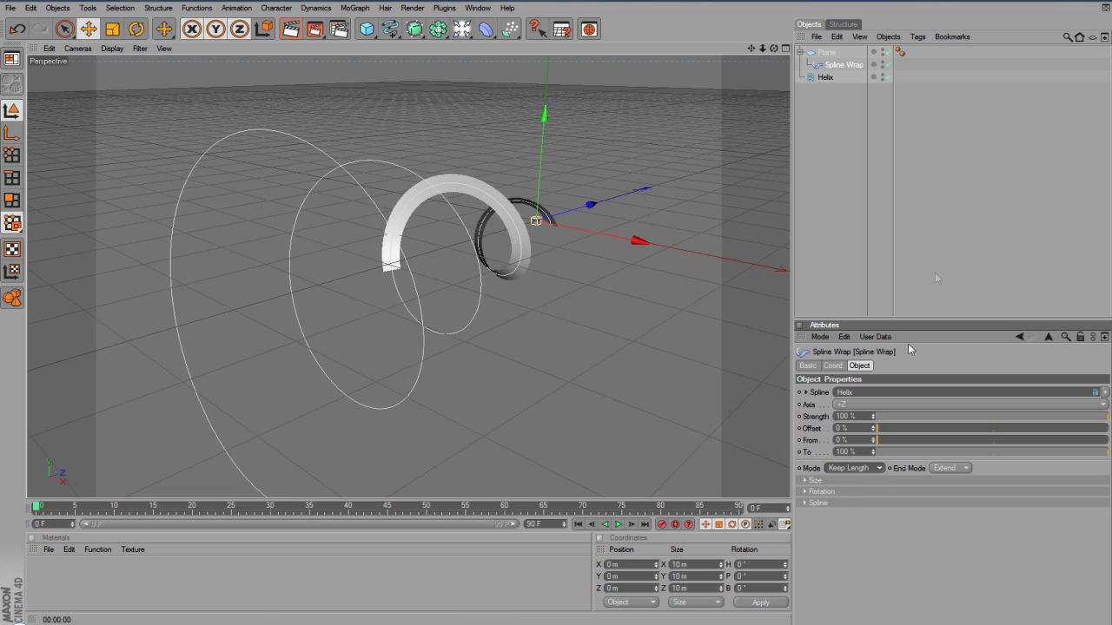
click(950, 231)
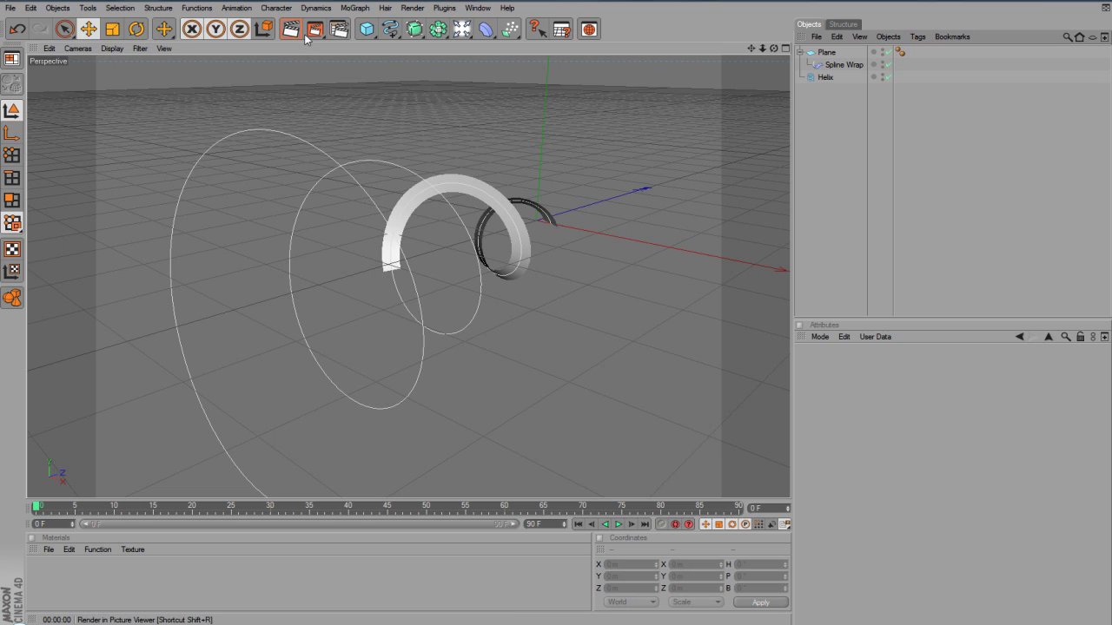
key(ctrl+r)
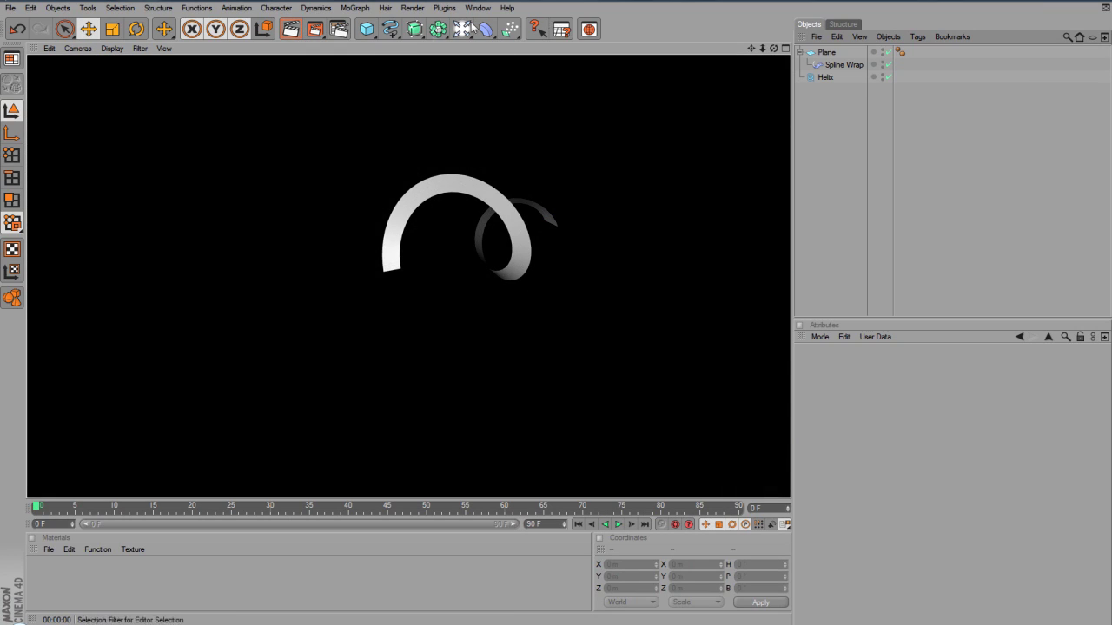
Step: Add a MoGraph text object and rotate its heading to 90° so it runs along the helix's axis
click(353, 8)
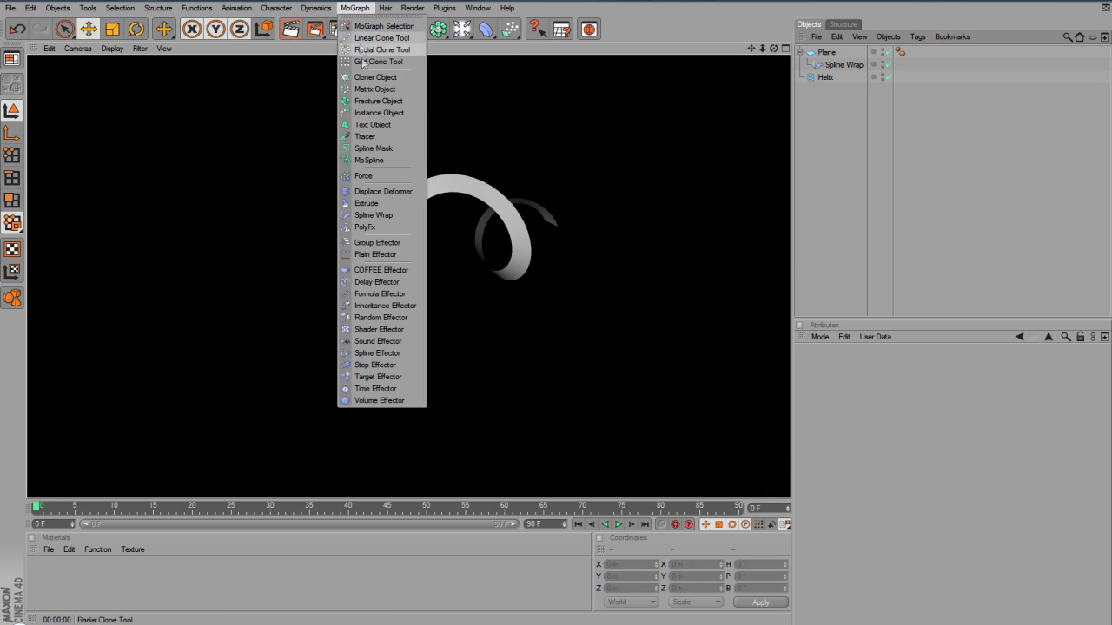
click(367, 121)
alt+right_drag(366, 128, 235, 298)
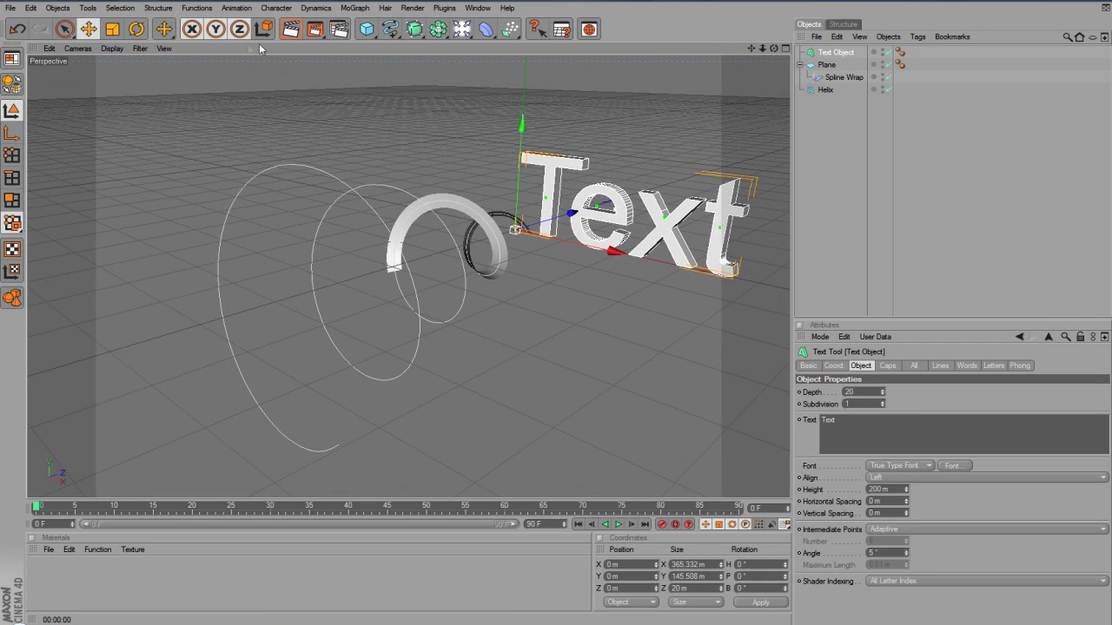
click(137, 29)
drag(491, 247, 702, 212)
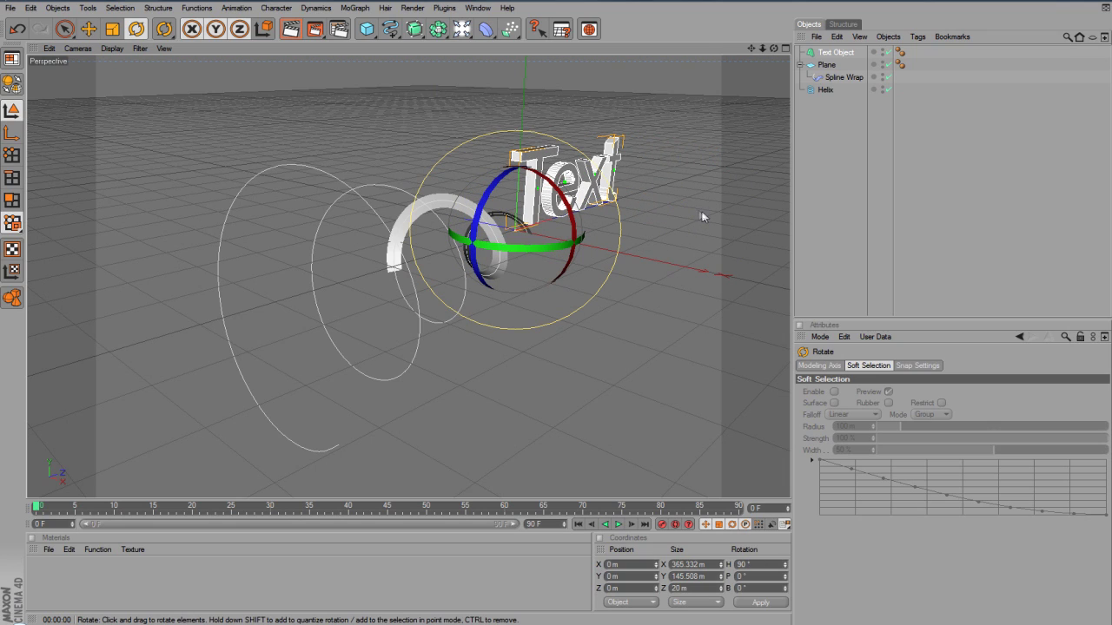
Step: Move the text object inside the helix coils, to about X 2.6 m, Y -51 m and Z -537 m
click(88, 29)
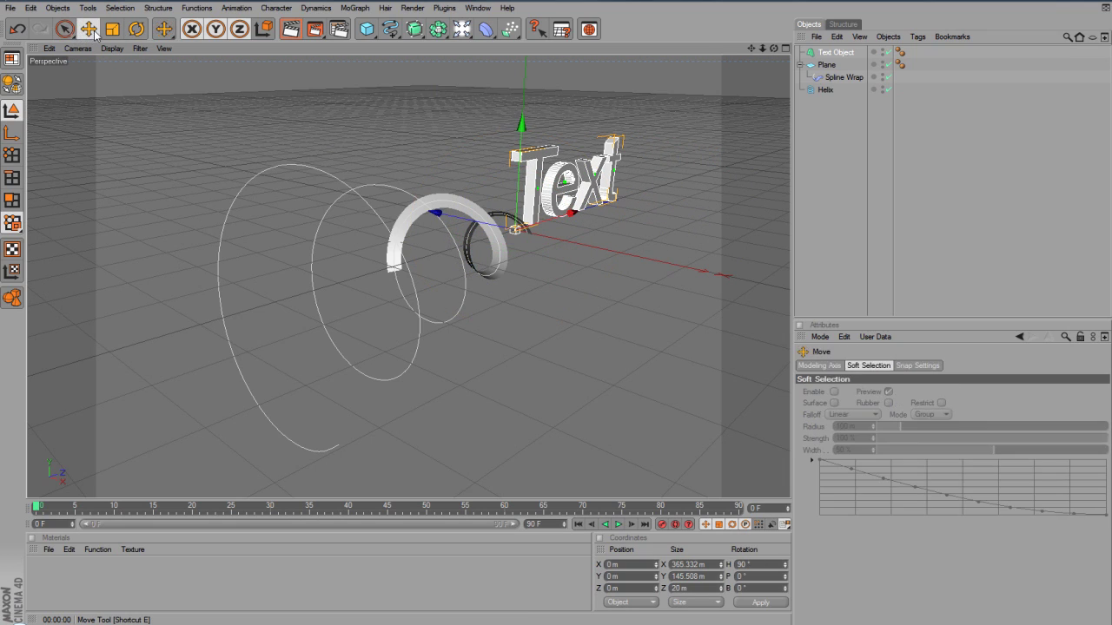
drag(570, 212, 341, 282)
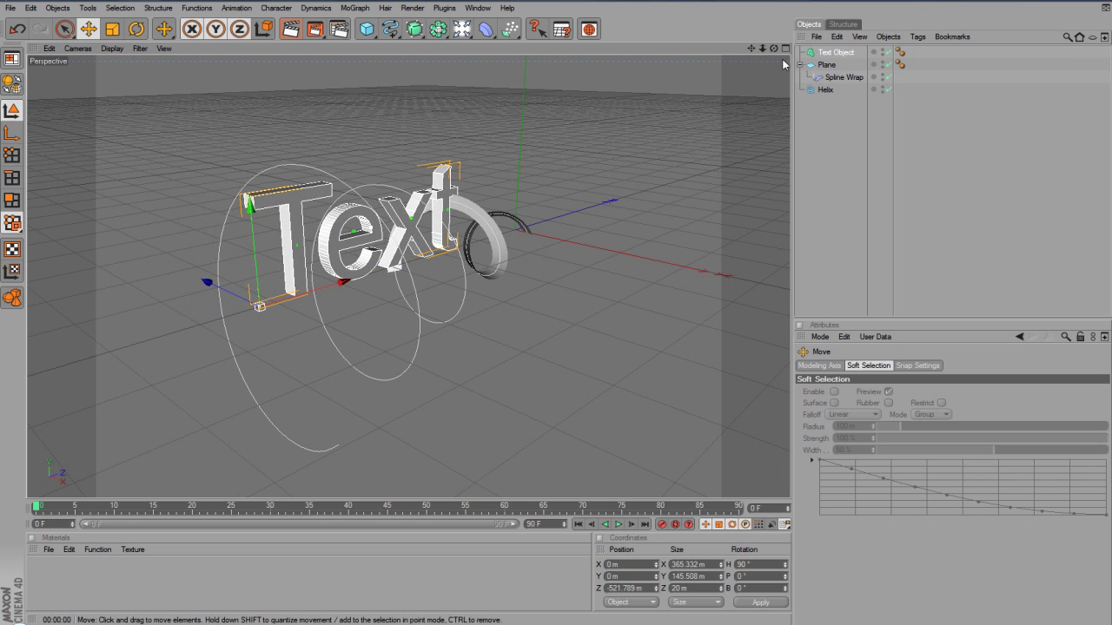
drag(774, 49, 869, 34)
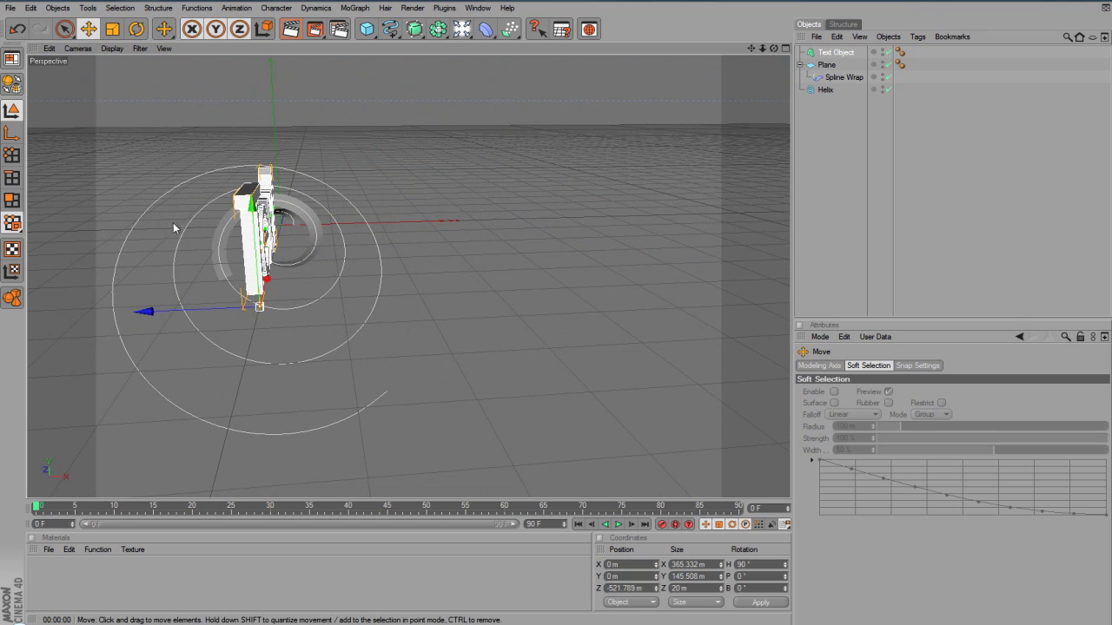
drag(245, 204, 136, 300)
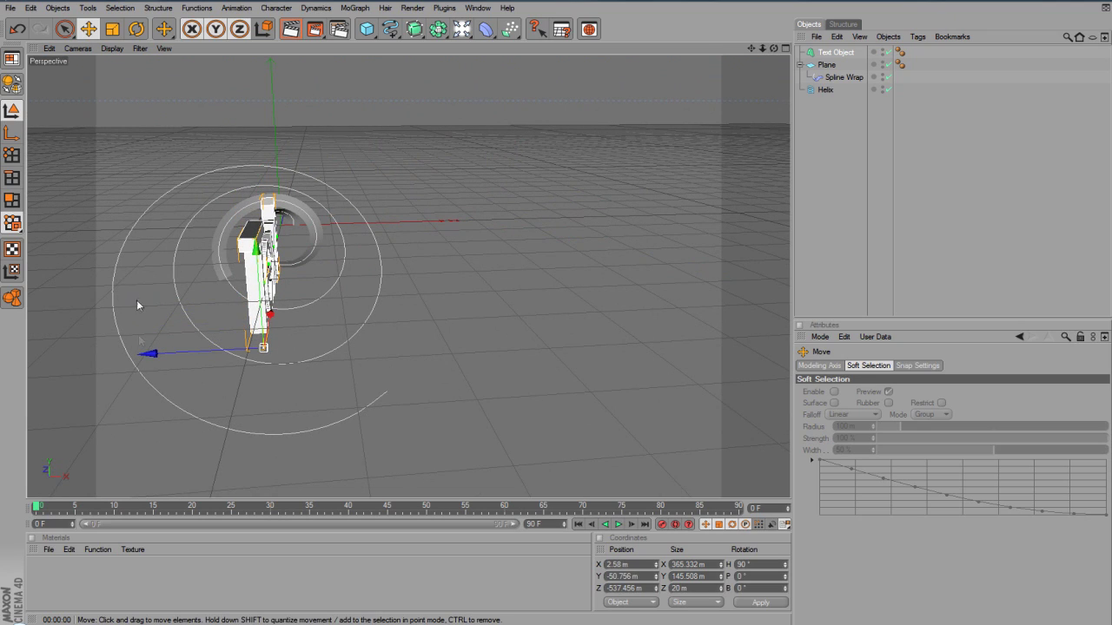
Step: Shift the text object sideways to about X 13.6 m so it sits centred in the helix, and render the active view
drag(150, 355, 158, 355)
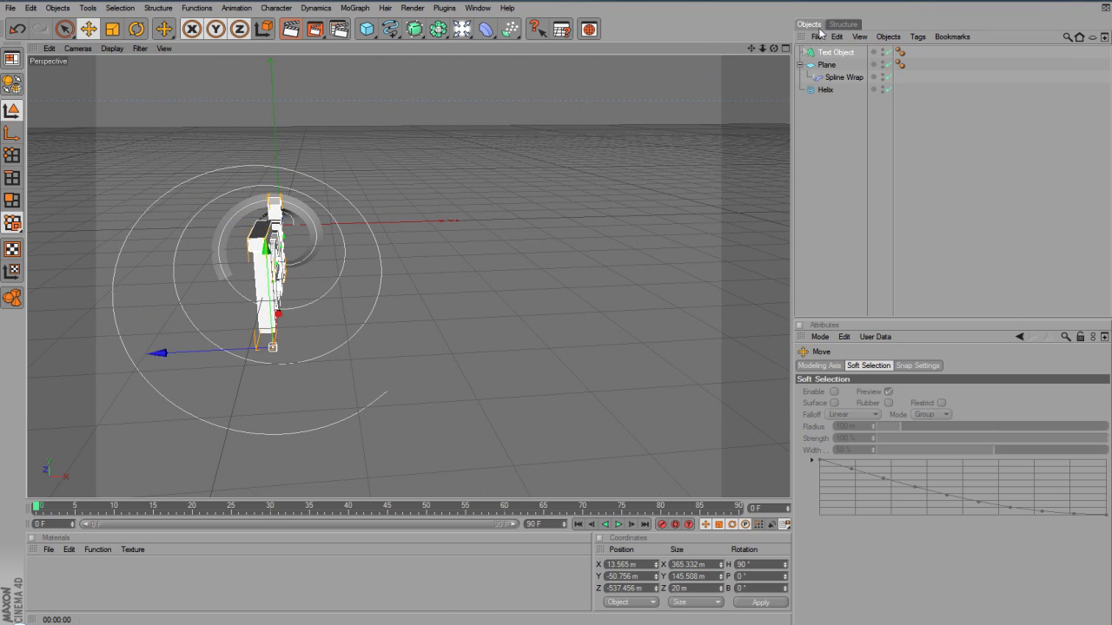
drag(773, 49, 625, 62)
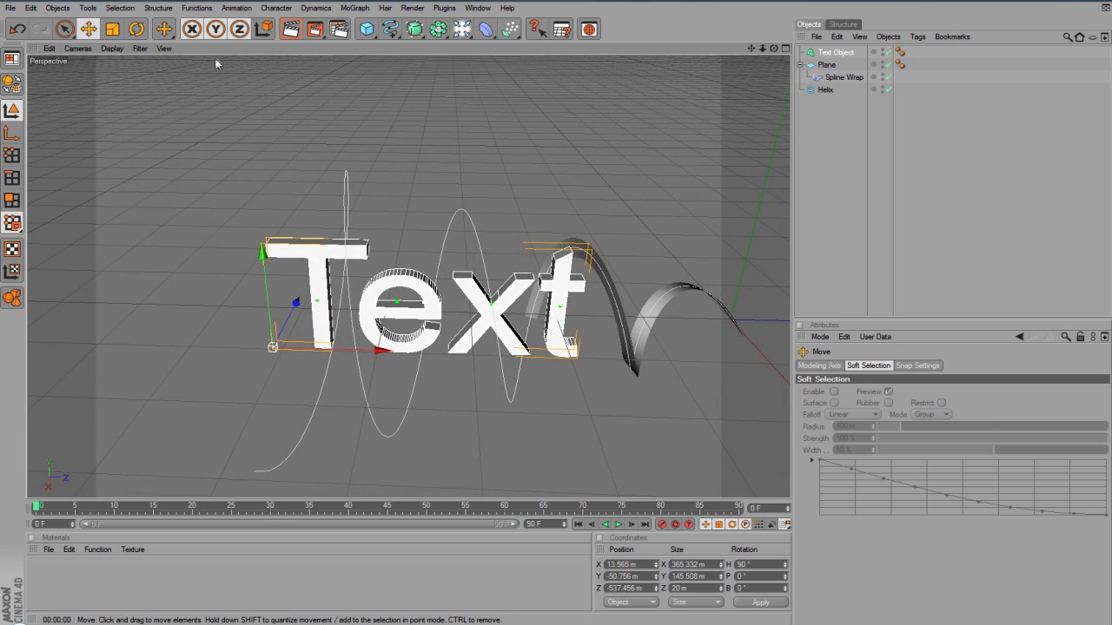
click(292, 29)
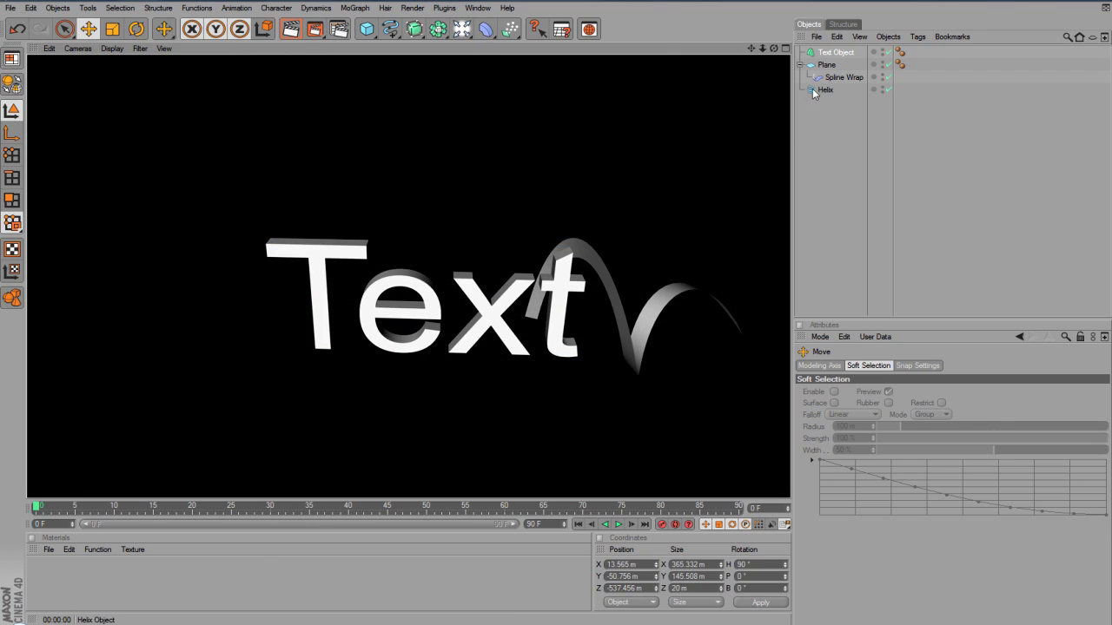
Step: Change the text object's text to CHROME and set its font to Harabara Bold
click(836, 53)
double_click(861, 420)
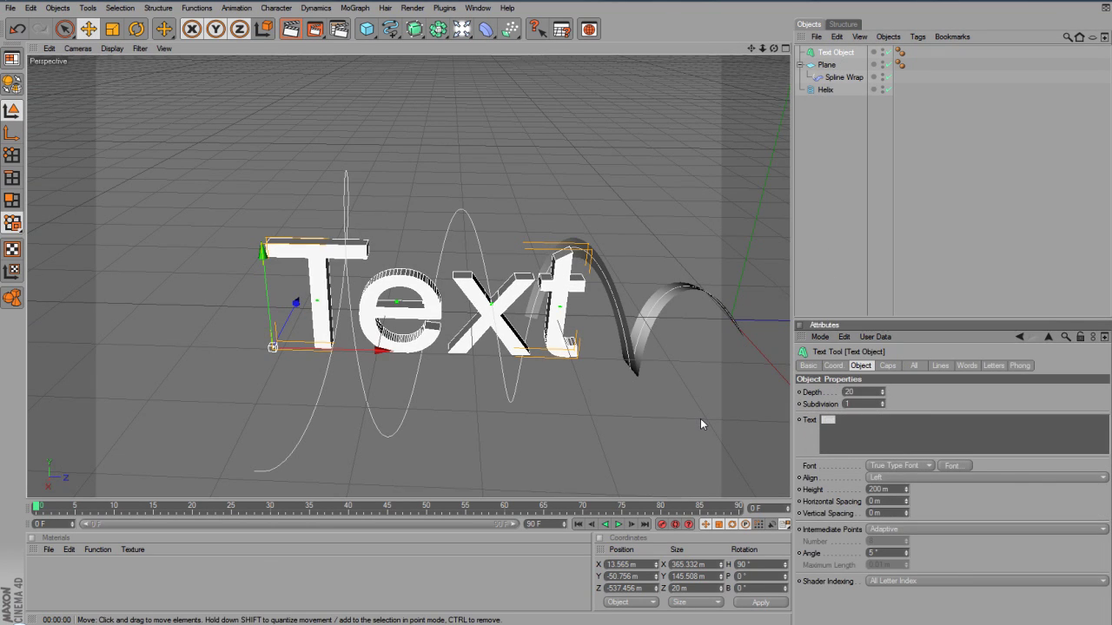
text(CHROME)
click(958, 408)
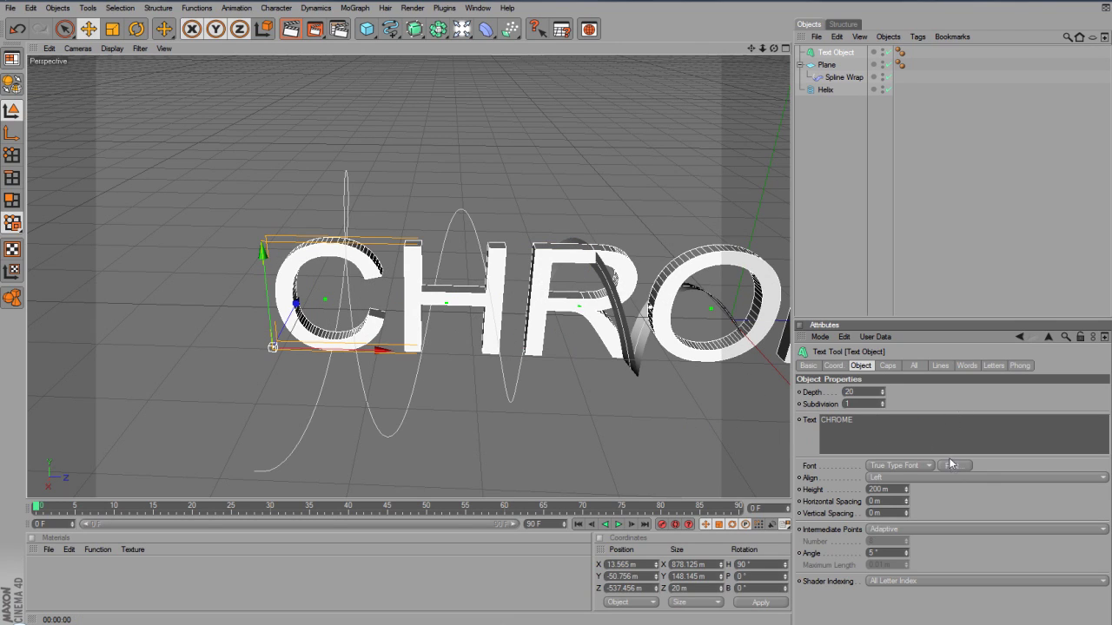
click(952, 464)
text(HAR)
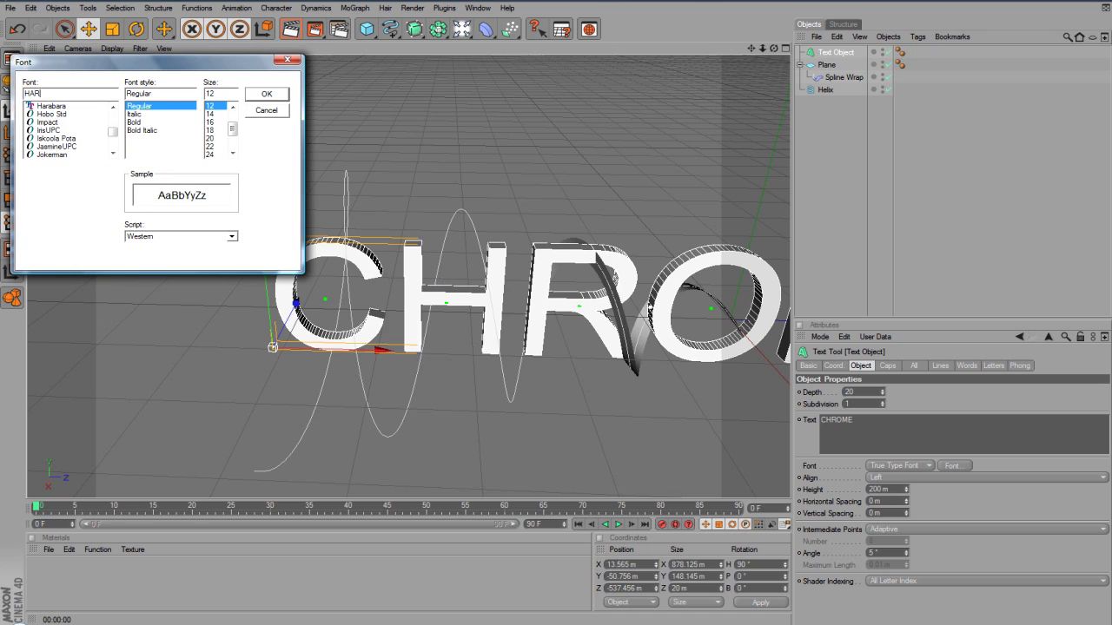
click(78, 106)
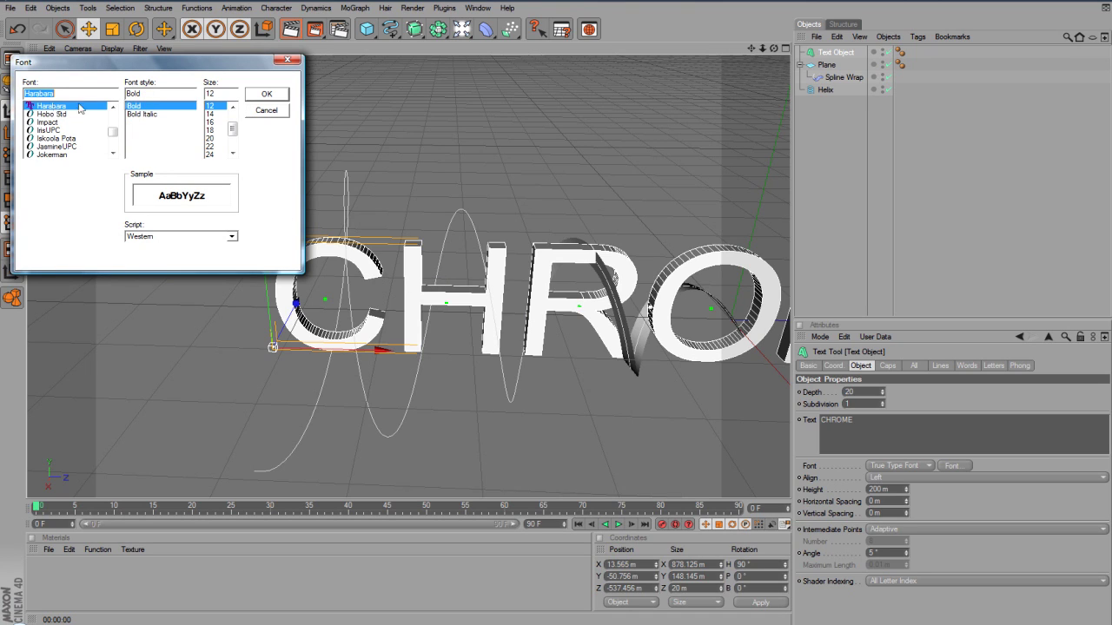
click(262, 93)
Step: Set the text height to 156 m, move the text along the helix to about Z -560 m, and deselect it
scroll(515, 203, down, 3)
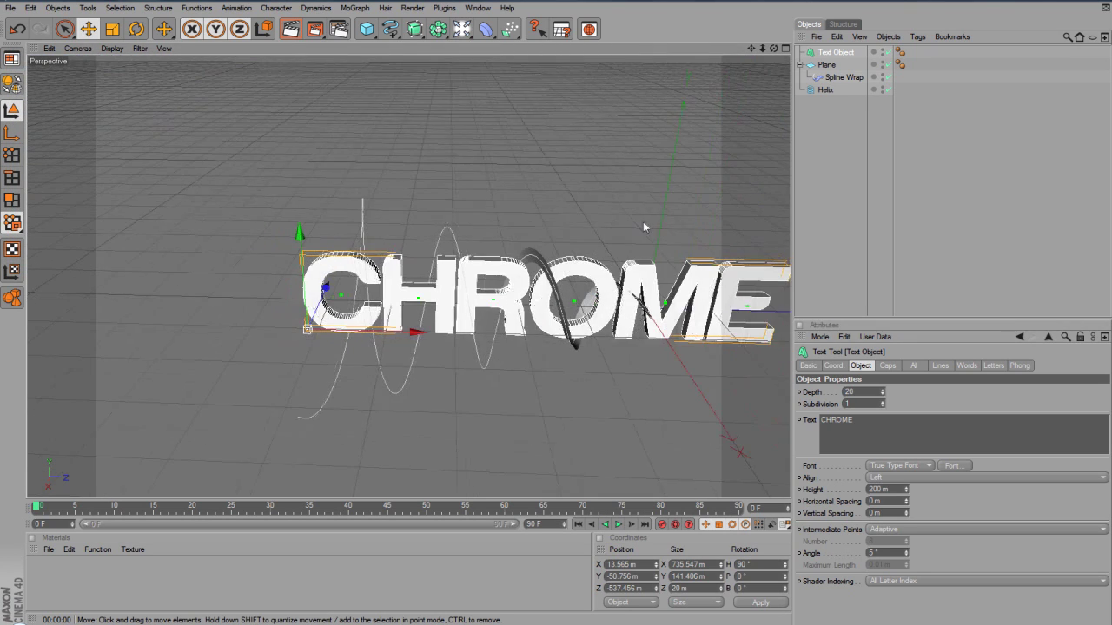
drag(761, 49, 577, 36)
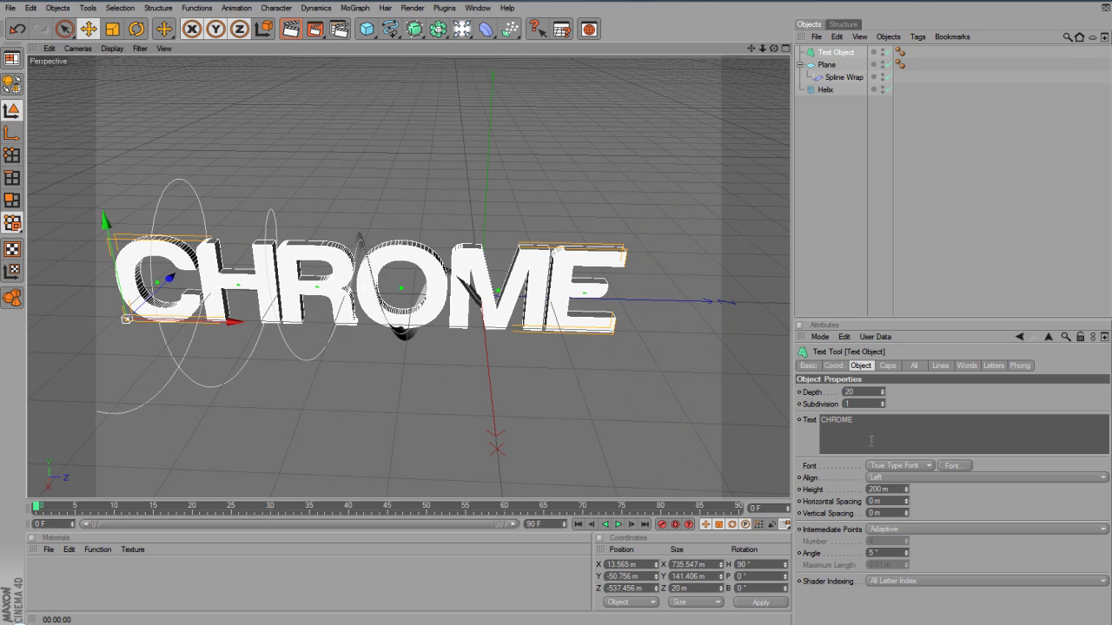
drag(907, 493, 870, 493)
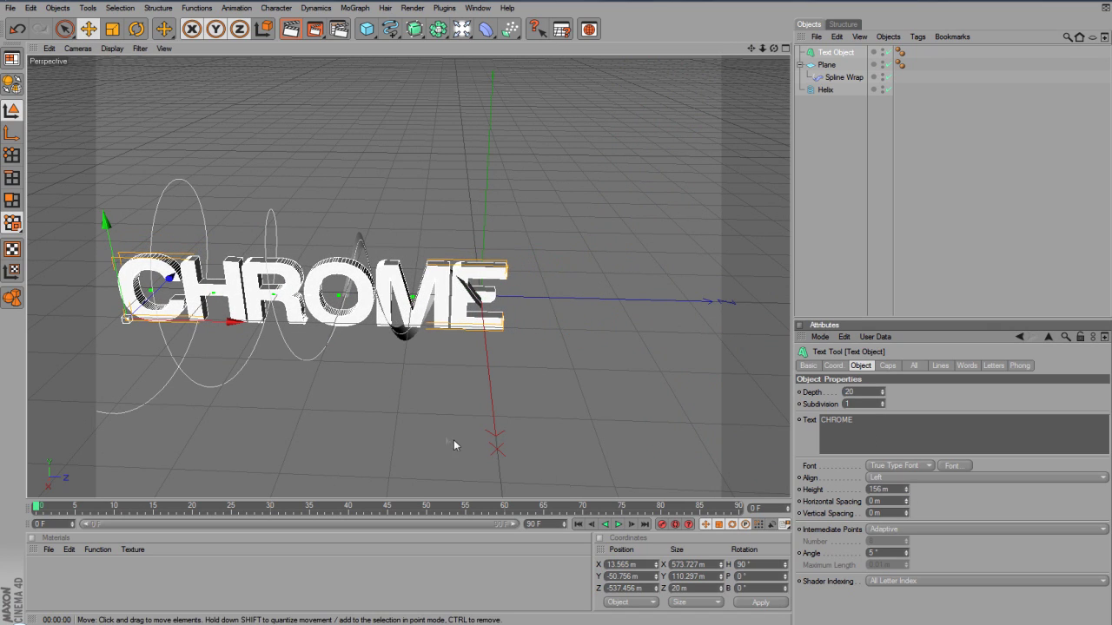
drag(236, 323, 220, 322)
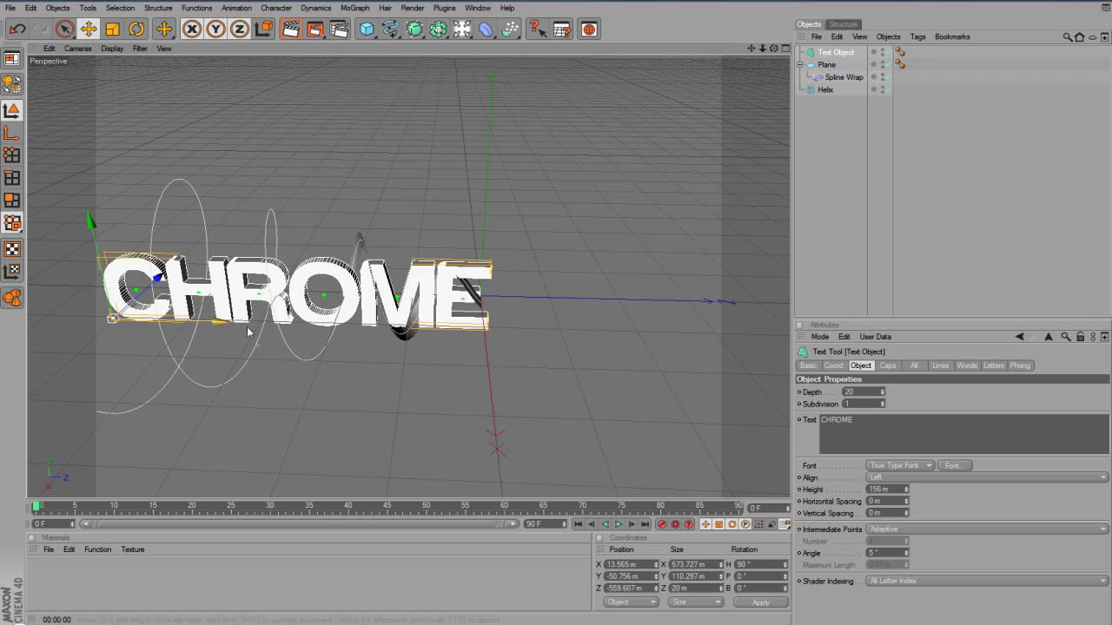
click(286, 410)
click(287, 410)
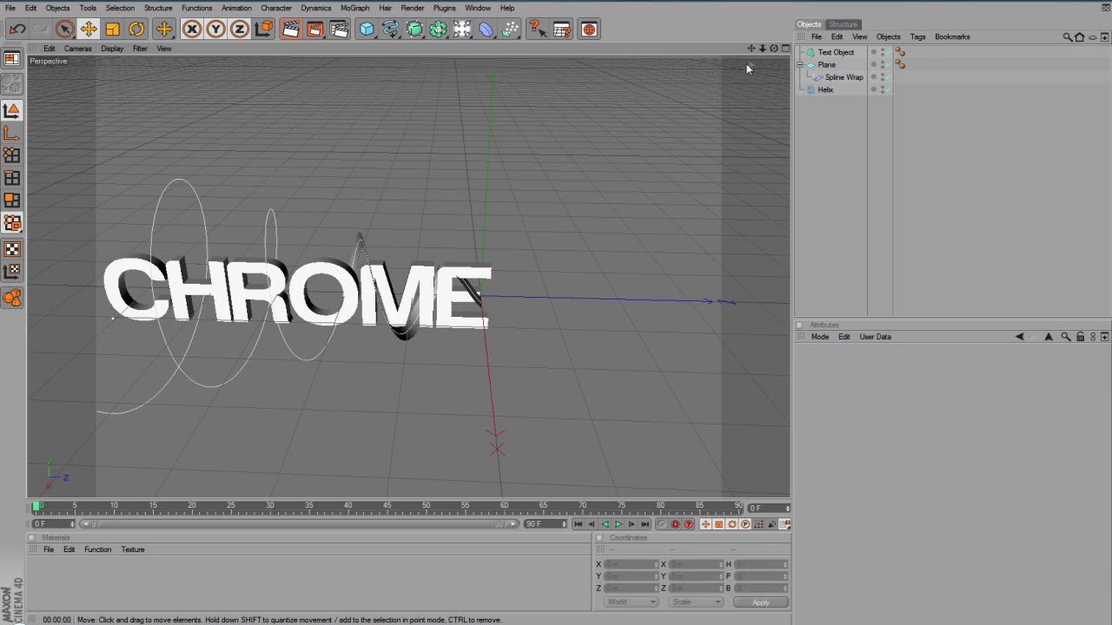
Step: Create a Nukei shader material and apply it to the CHROME text
click(49, 550)
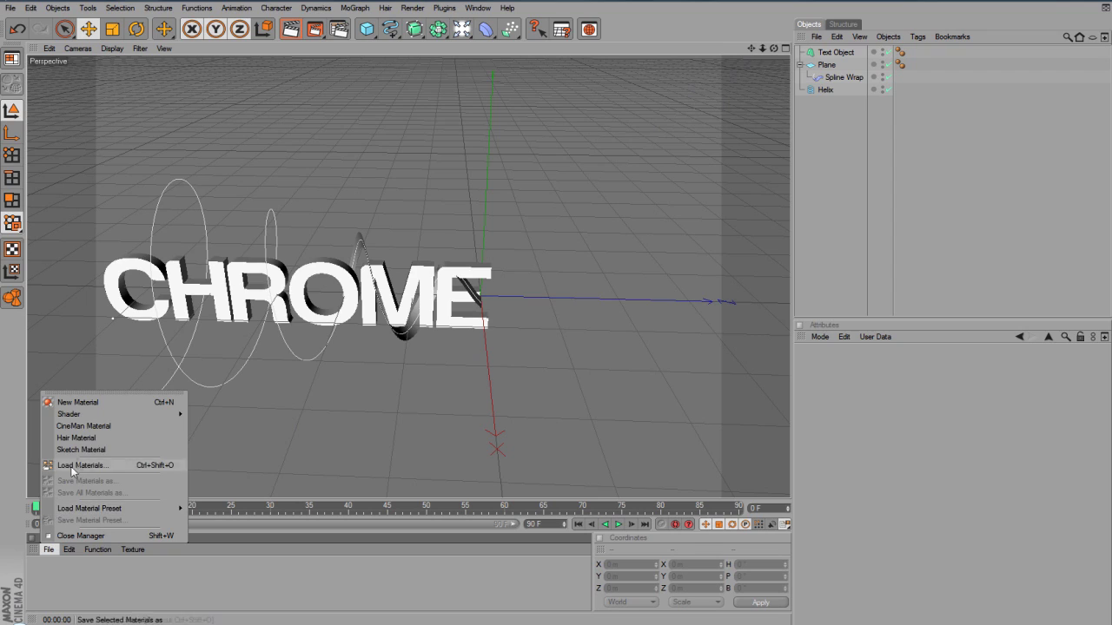
mouse_move(109, 416)
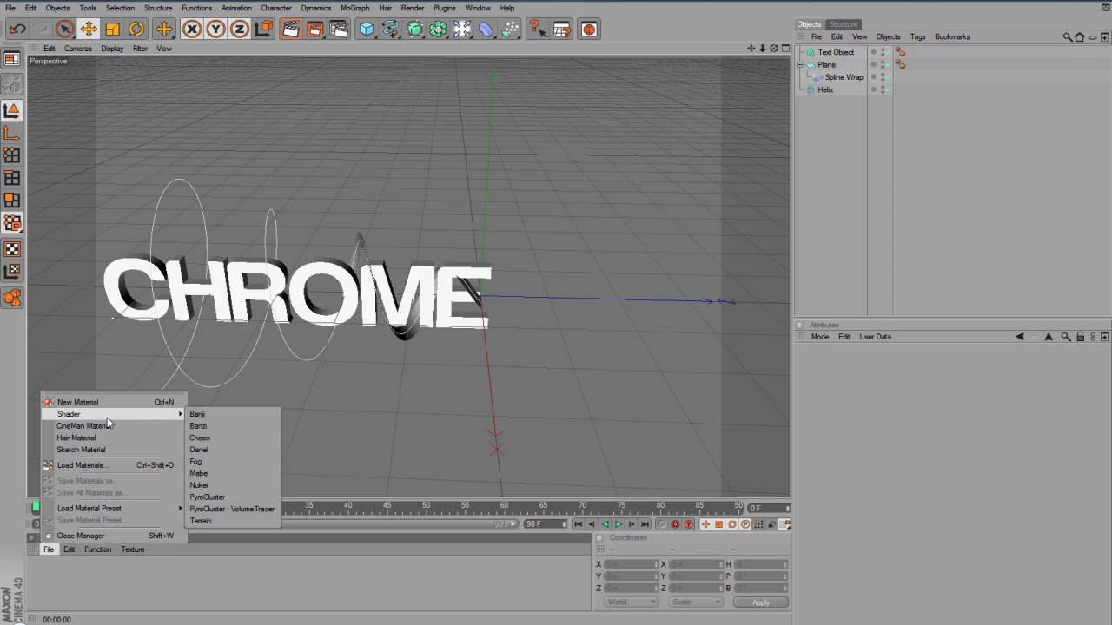
click(199, 485)
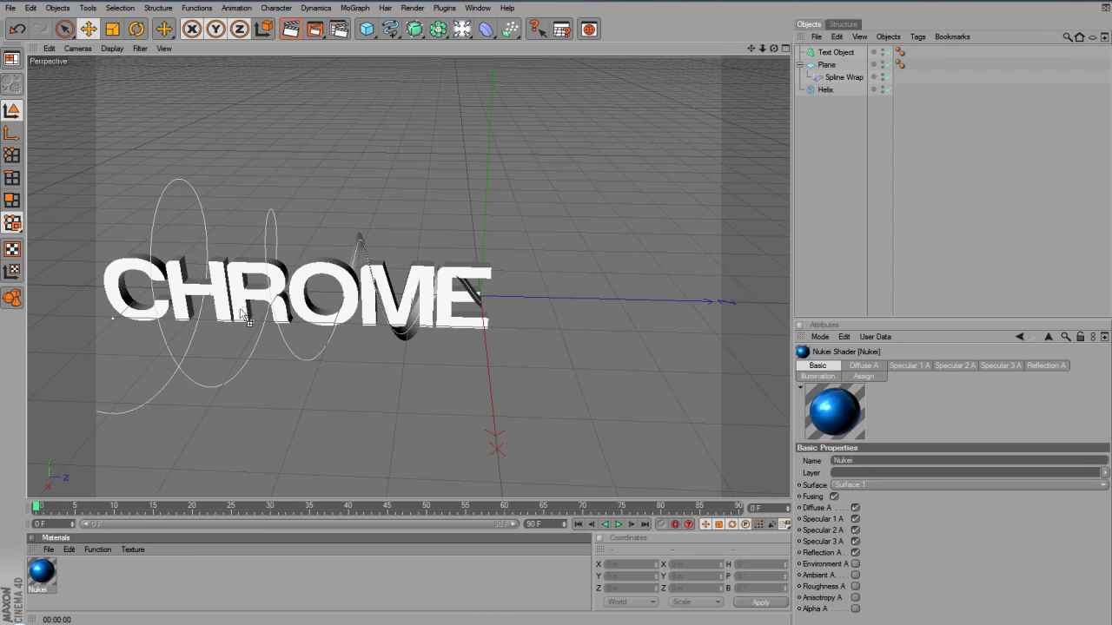
drag(246, 311, 235, 321)
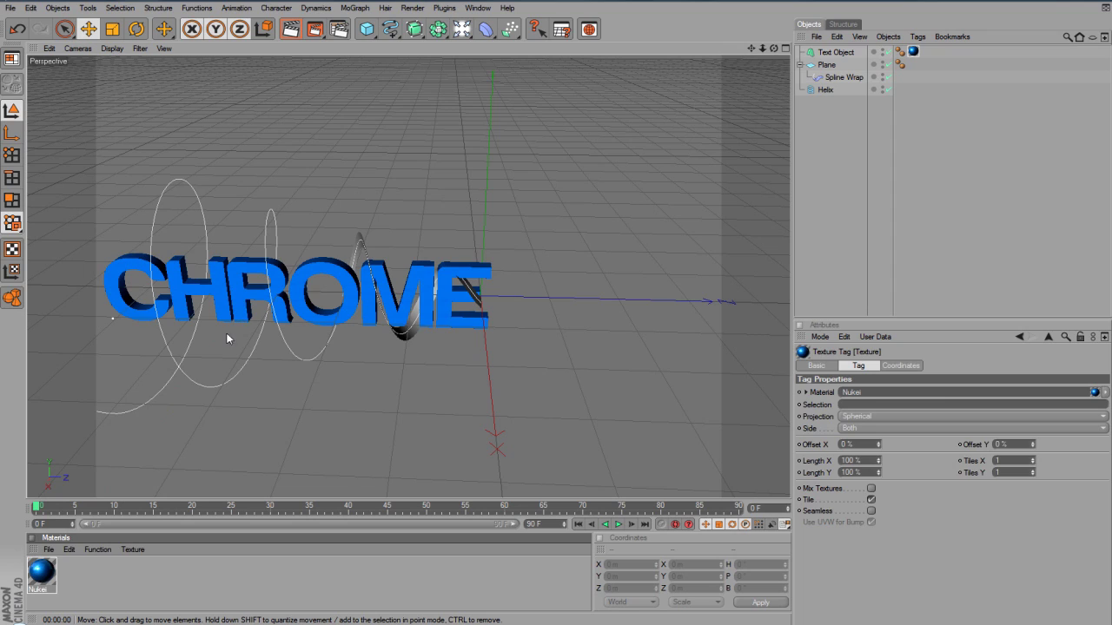
Step: Duplicate the Nukei material and set one copy's Diffuse A colour to pure red (255, 0, 0)
click(45, 569)
key(ctrl+c)
key(ctrl+v)
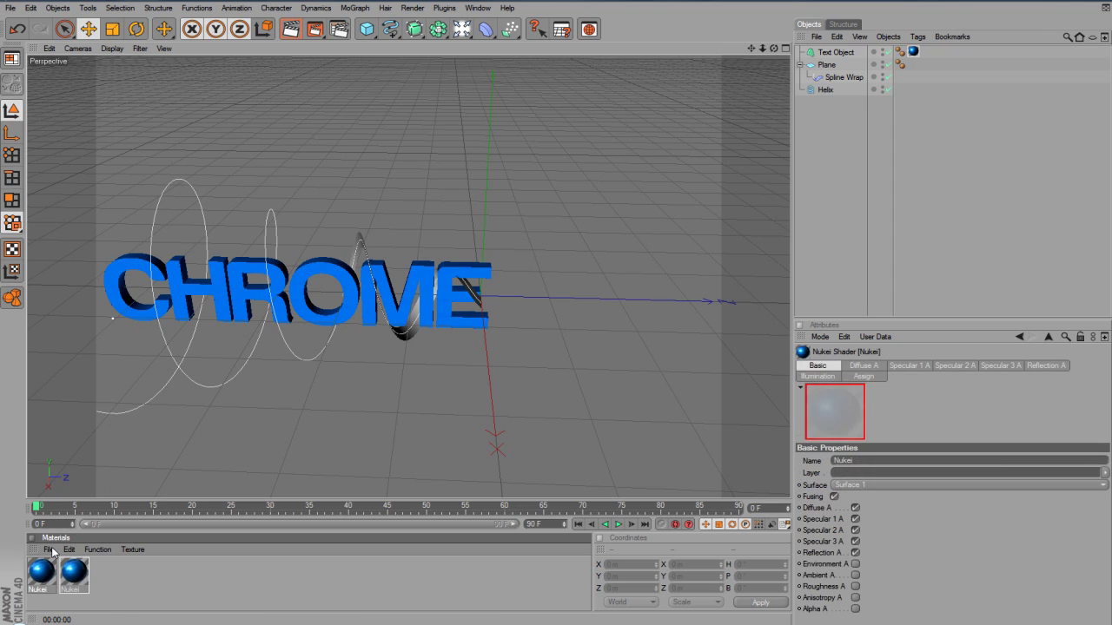
double_click(43, 570)
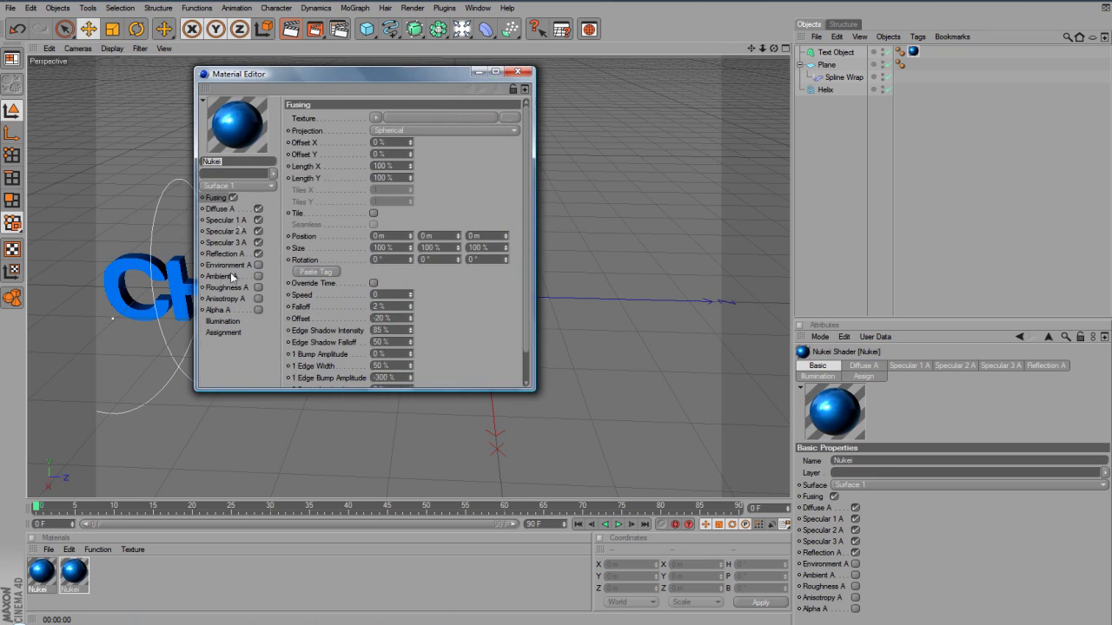
click(227, 209)
click(340, 117)
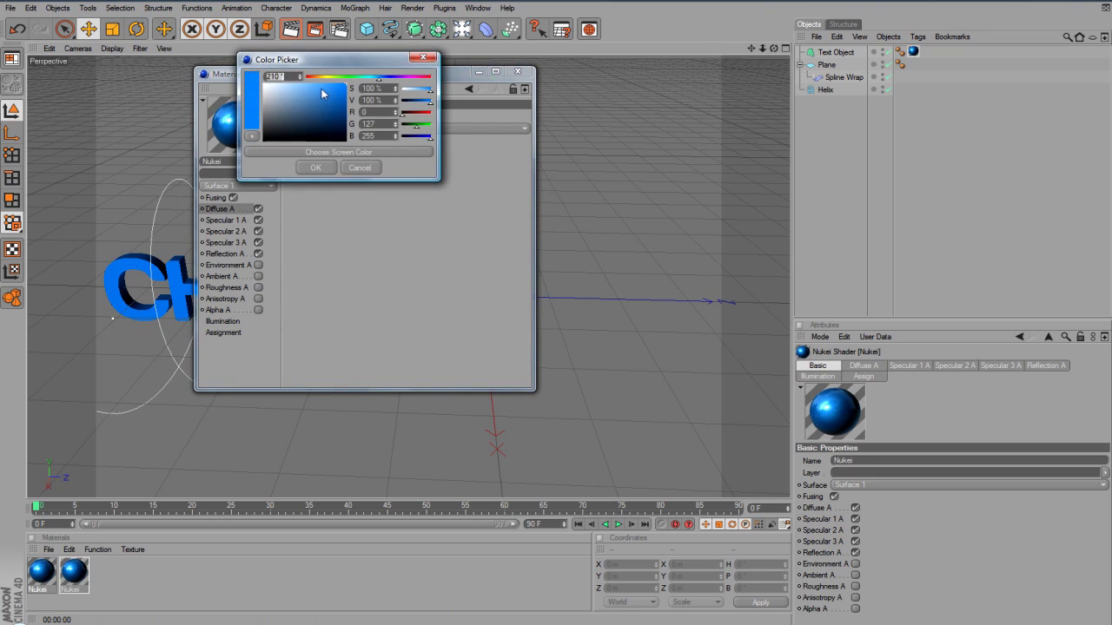
drag(320, 78, 305, 97)
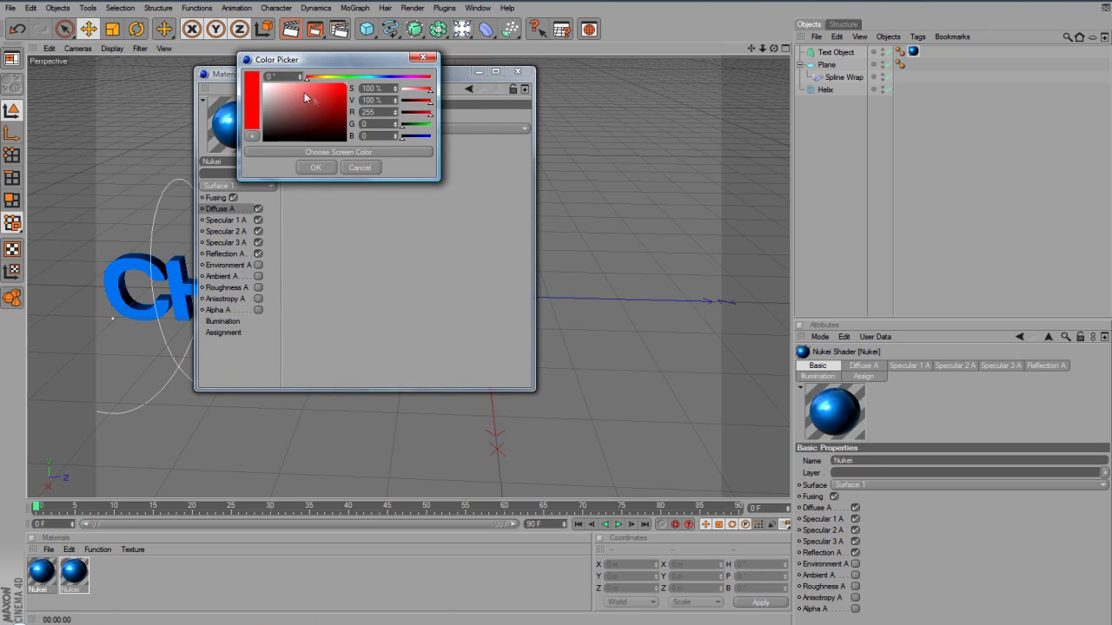
click(315, 168)
click(519, 71)
Step: Apply the red Nukei material to the ribbon plane and render the active view
drag(41, 571, 350, 151)
click(291, 32)
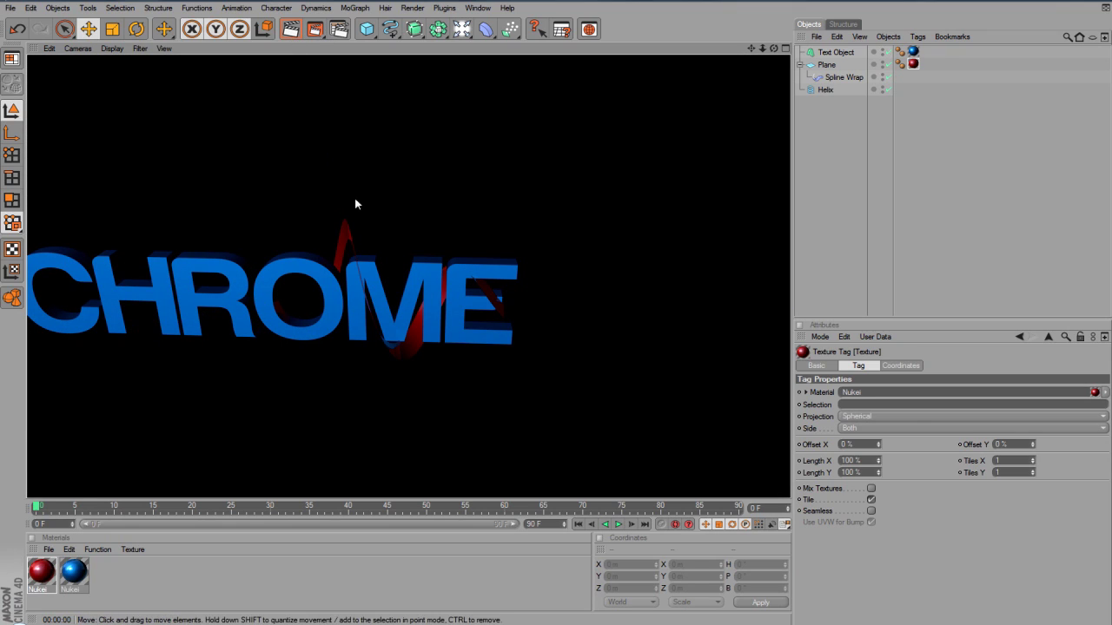
click(51, 508)
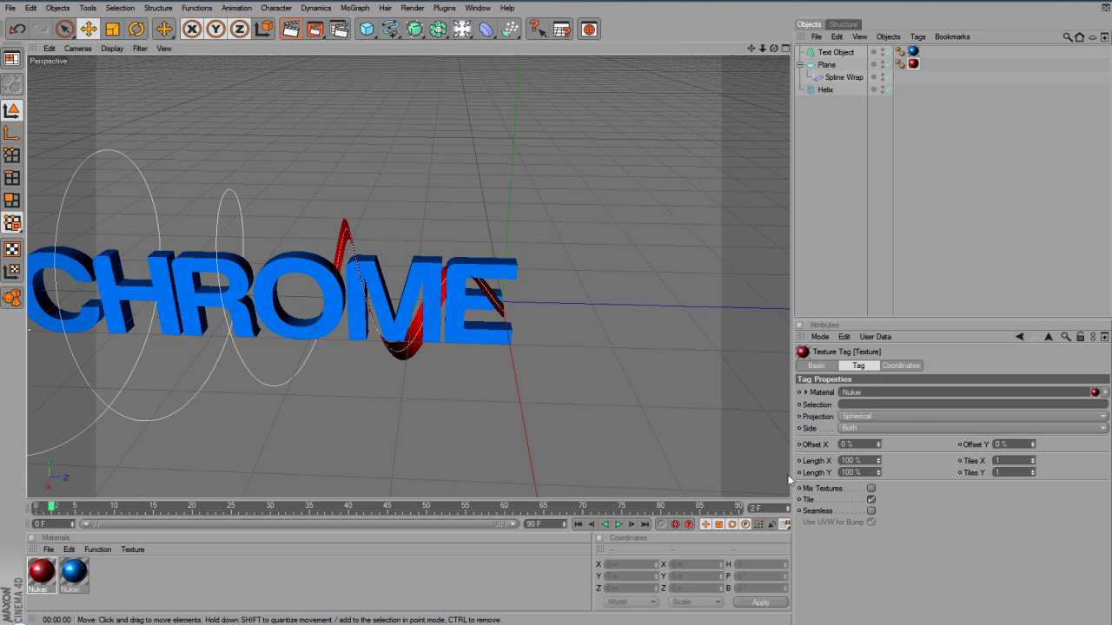
Step: Try the Spline Wrap's Offset at 59% and render the active view
click(832, 67)
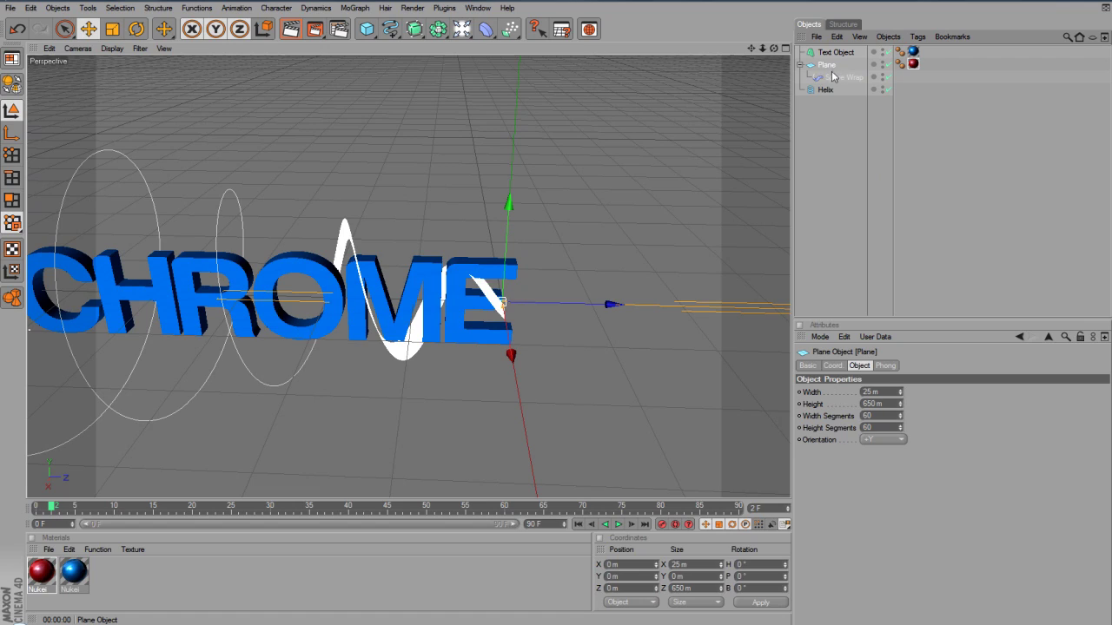
click(833, 77)
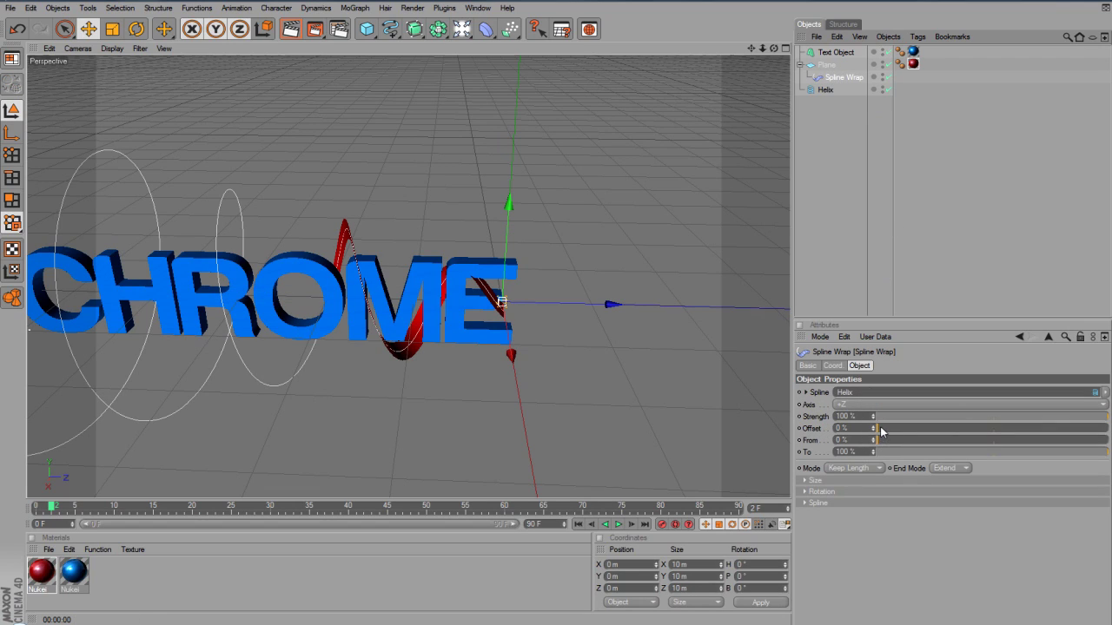
drag(881, 430, 1015, 425)
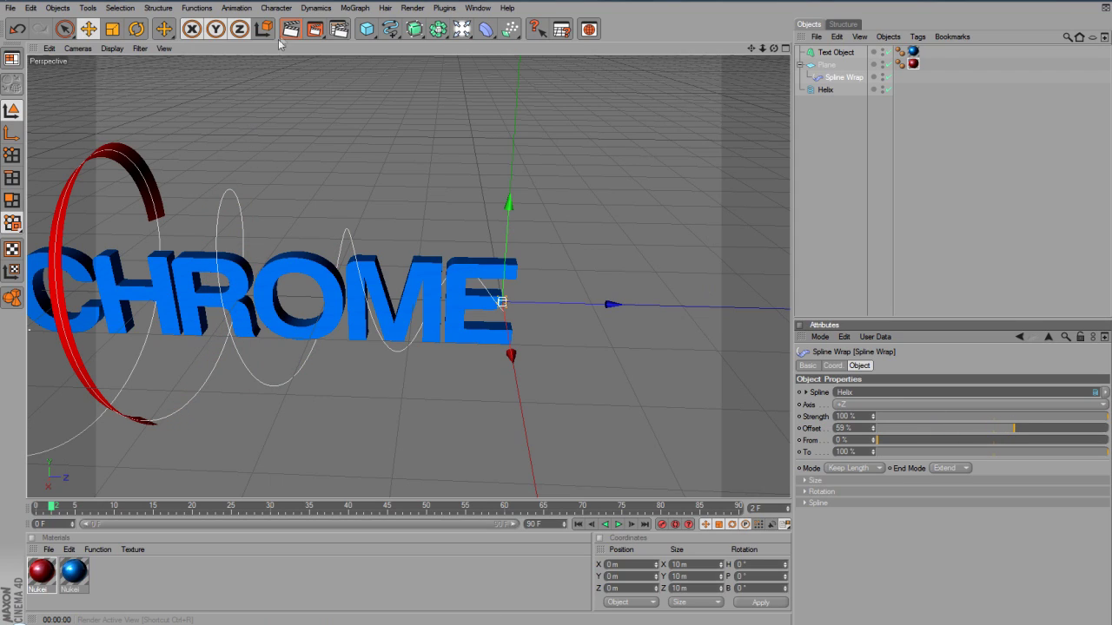
key(ctrl+r)
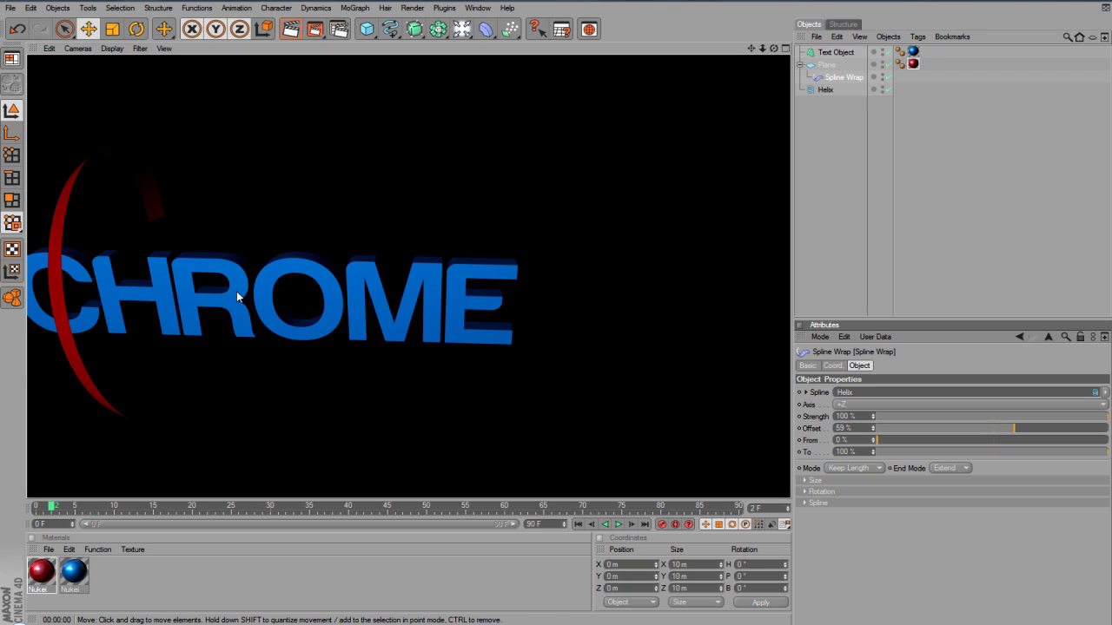
click(52, 513)
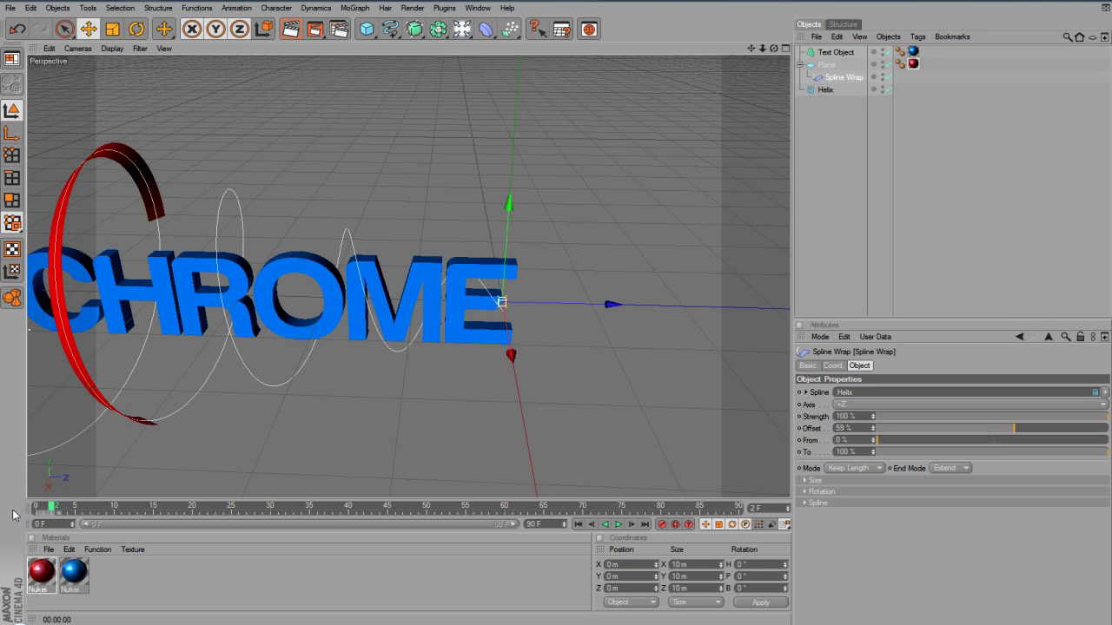
Step: With autokeying on, animate the Spline Wrap's Offset from 0% at frame 0 to 94% at frame 50
drag(52, 509, 37, 511)
drag(897, 429, 867, 435)
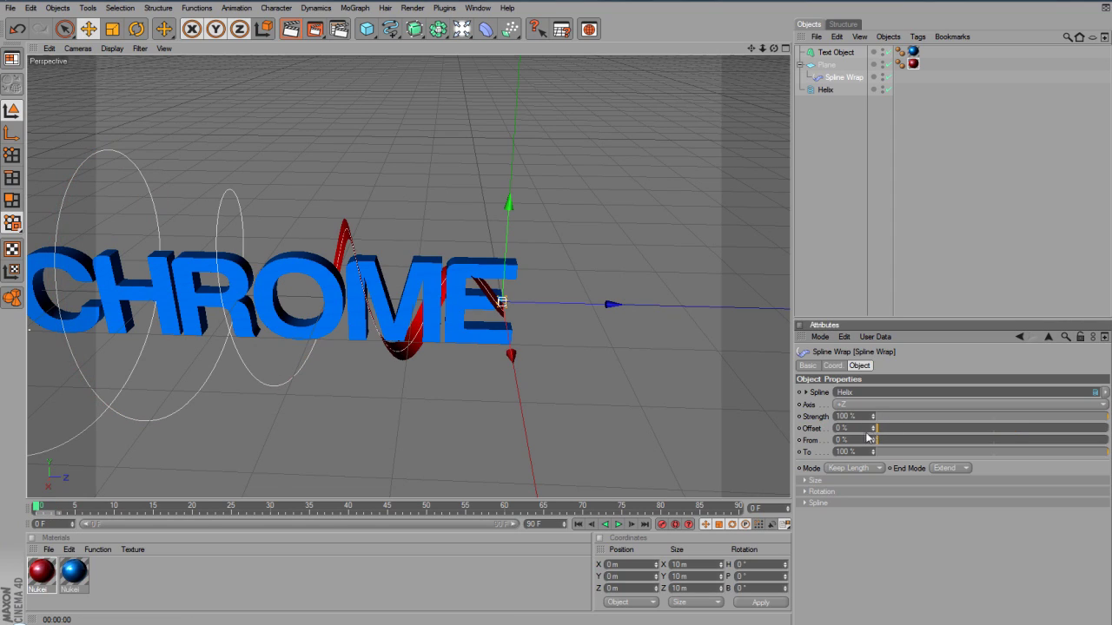
click(676, 524)
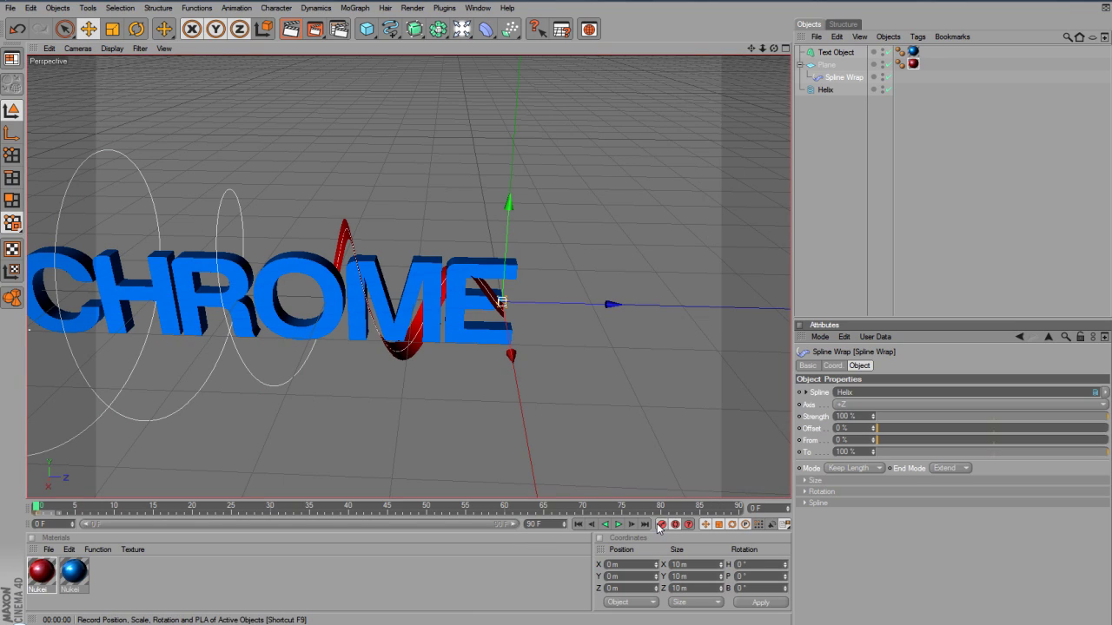
drag(37, 506, 427, 477)
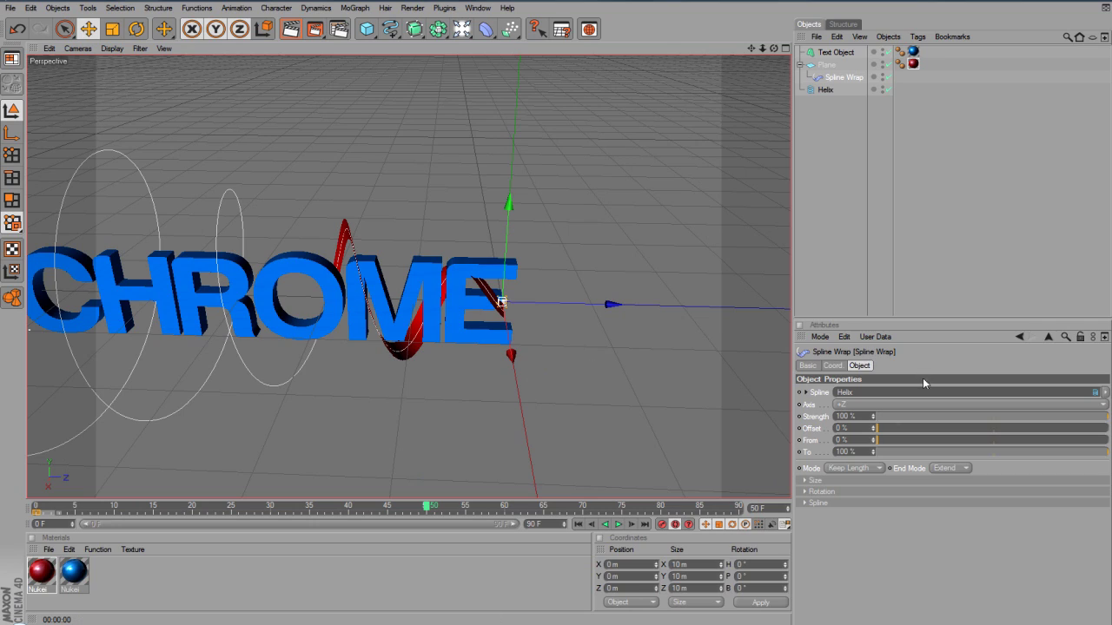
drag(887, 433, 1096, 425)
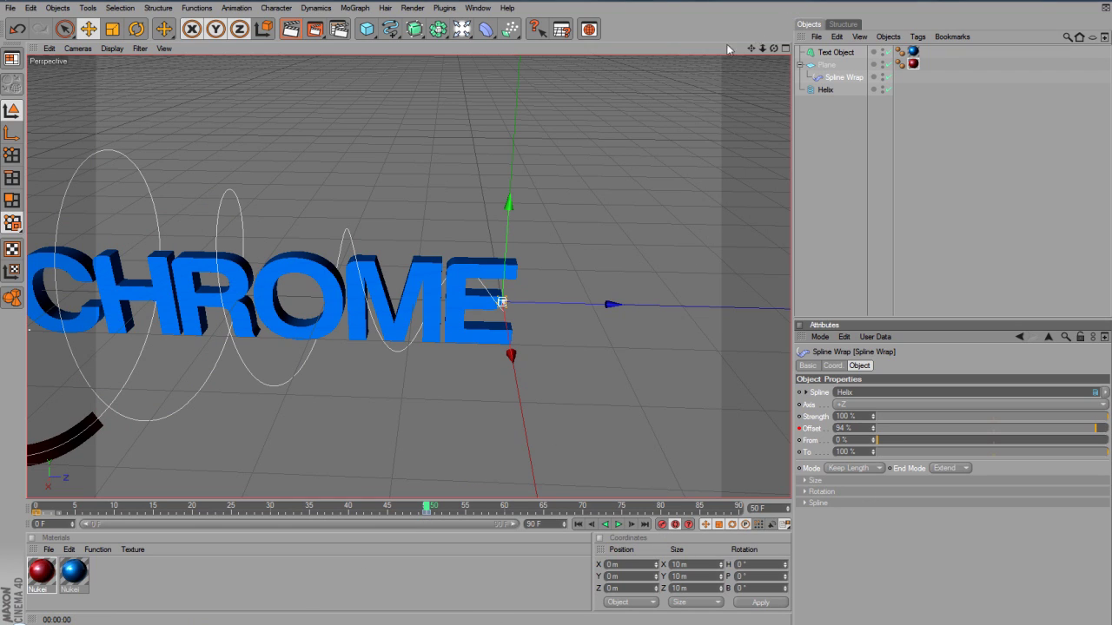
Step: View the whole text and helix from a lower angle and scrub the ribbon animation back to frame 20
drag(771, 49, 808, 2)
scroll(484, 265, down, 3)
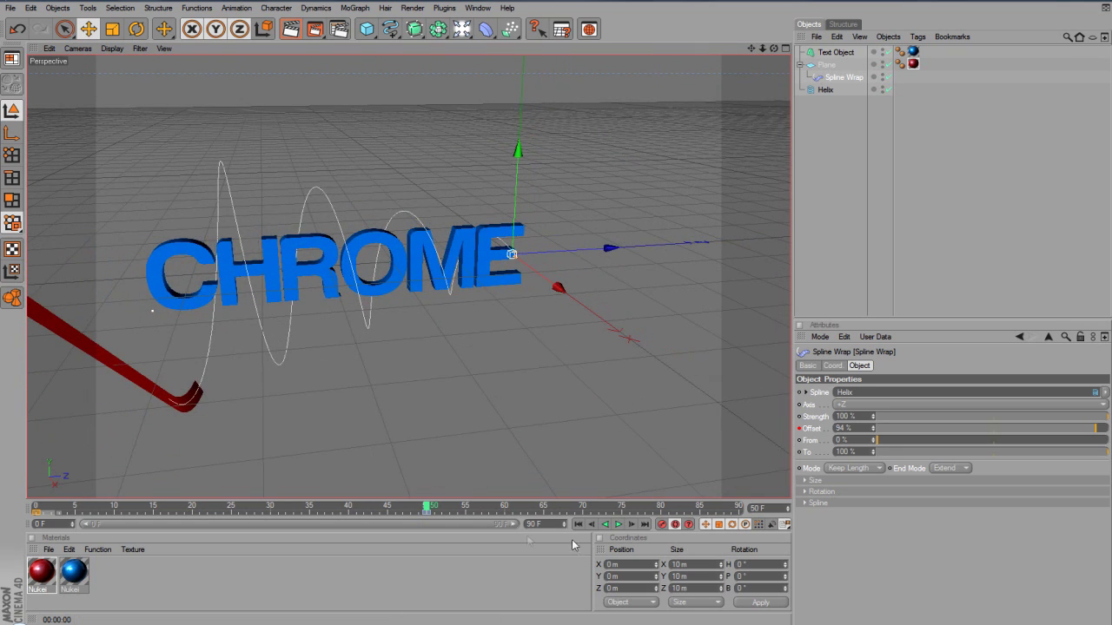
drag(427, 507, 196, 513)
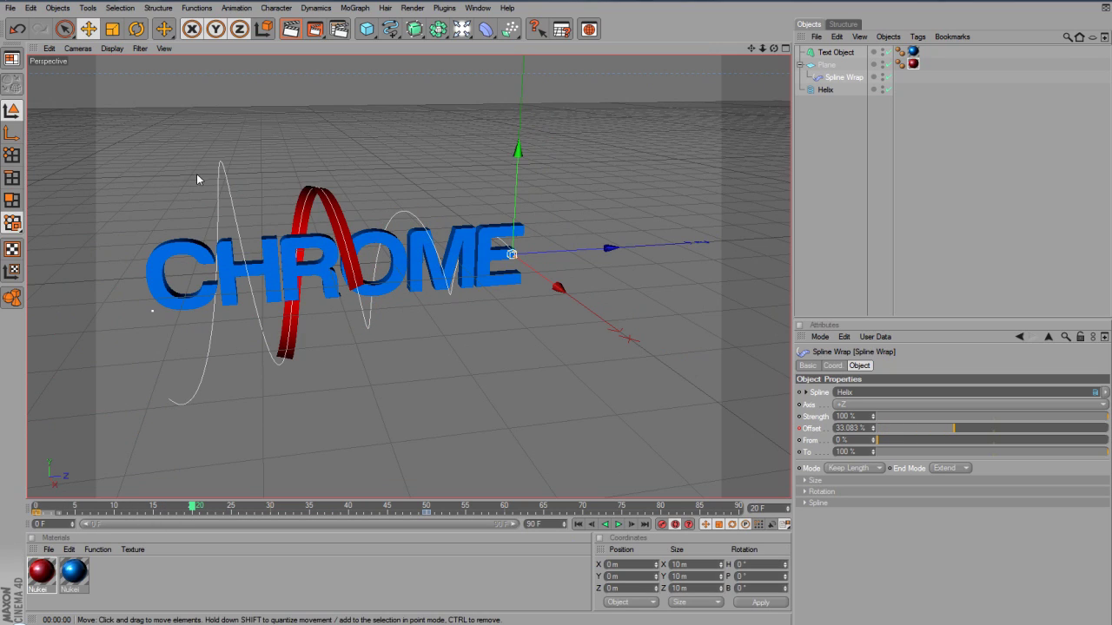
scroll(204, 200, up, 1)
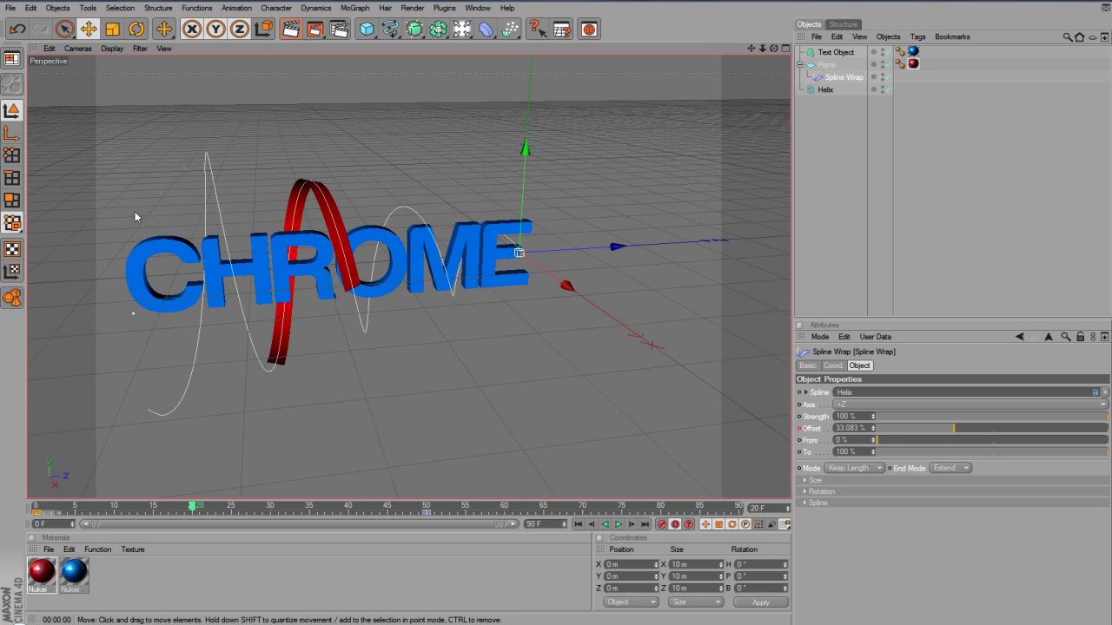
Step: Add a second plane as a floor, 999999 m wide and 9999999 m high, lower it to about Y -203 m and render
drag(368, 30, 496, 60)
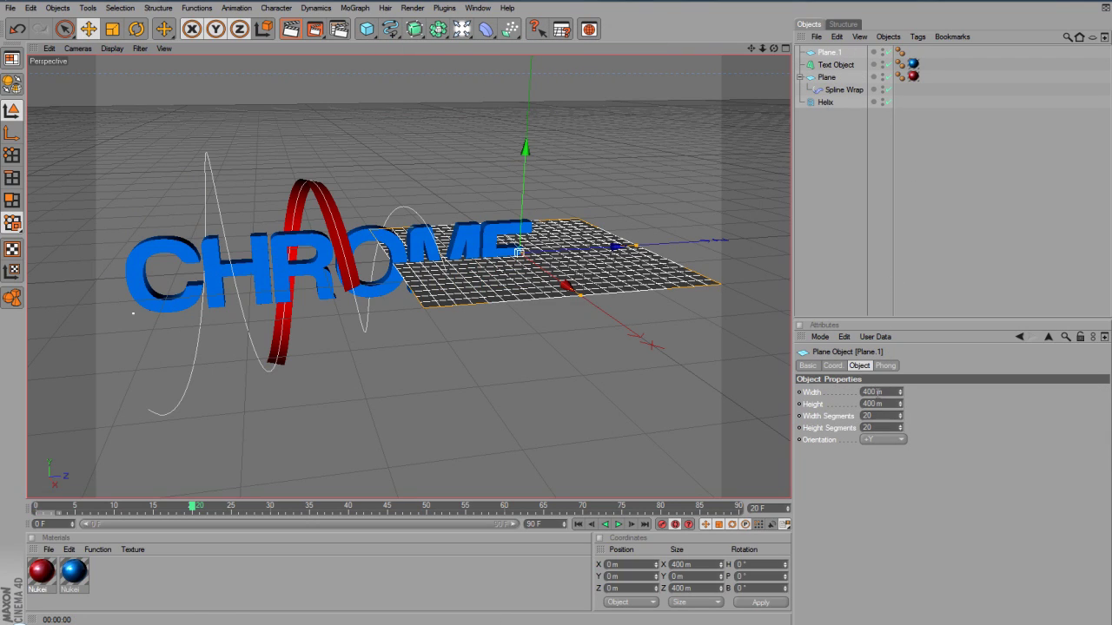
drag(877, 393, 856, 392)
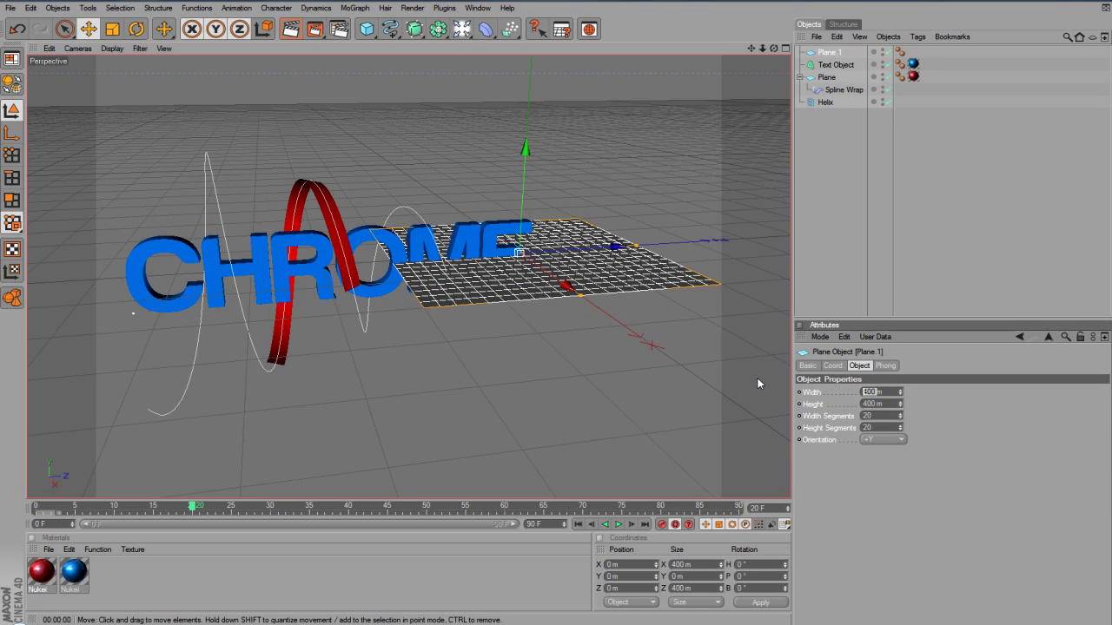
text(999999)
key(Tab)
text(99)
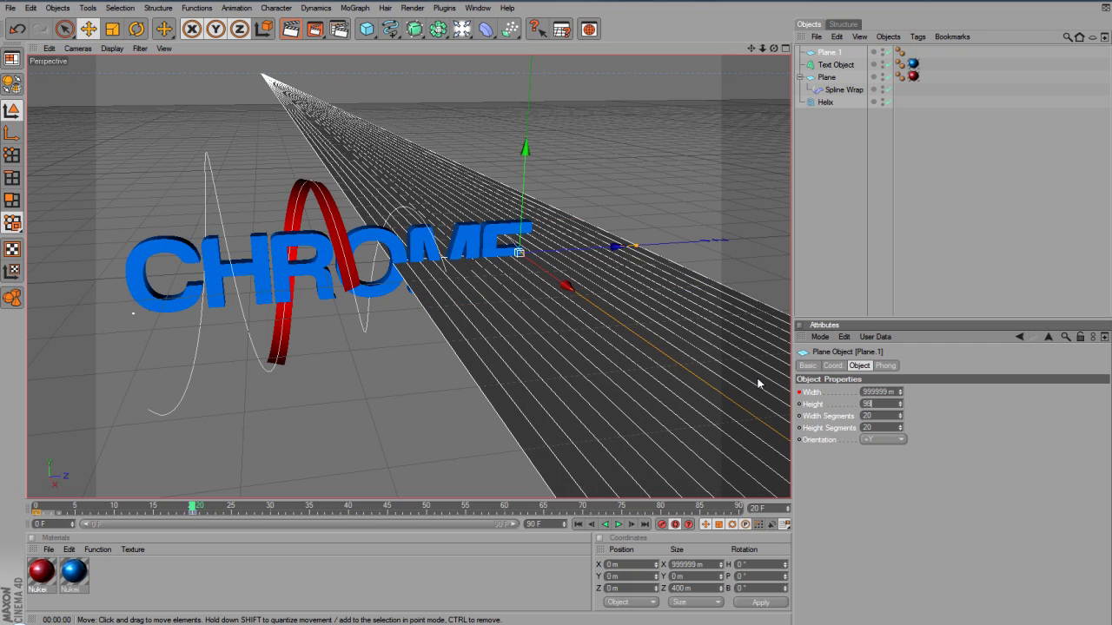
text(99999)
key(Tab)
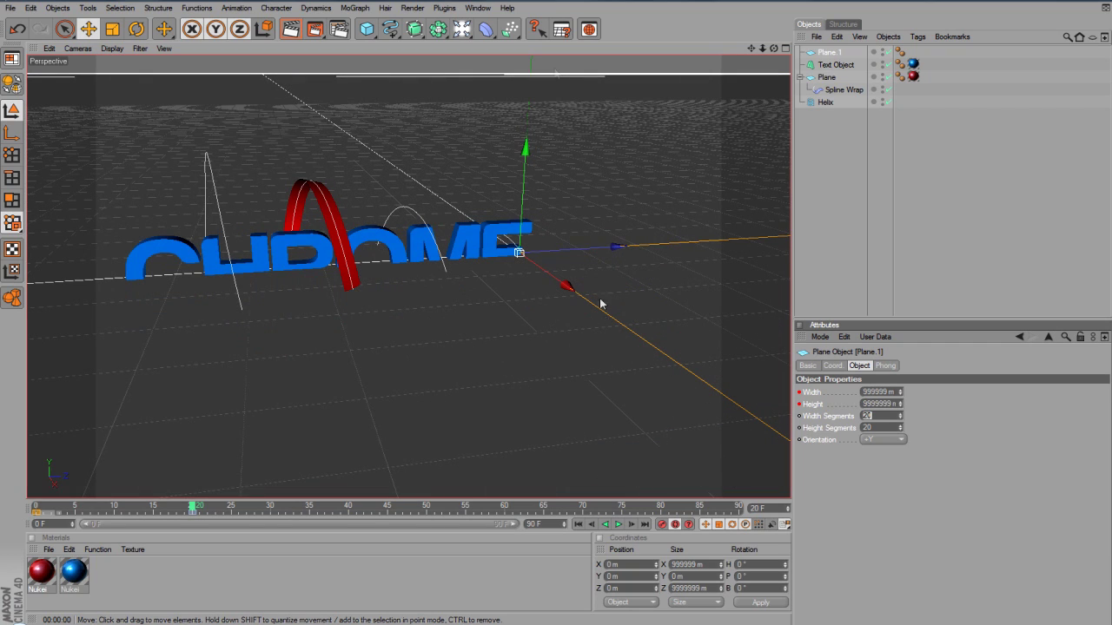
drag(525, 149, 519, 253)
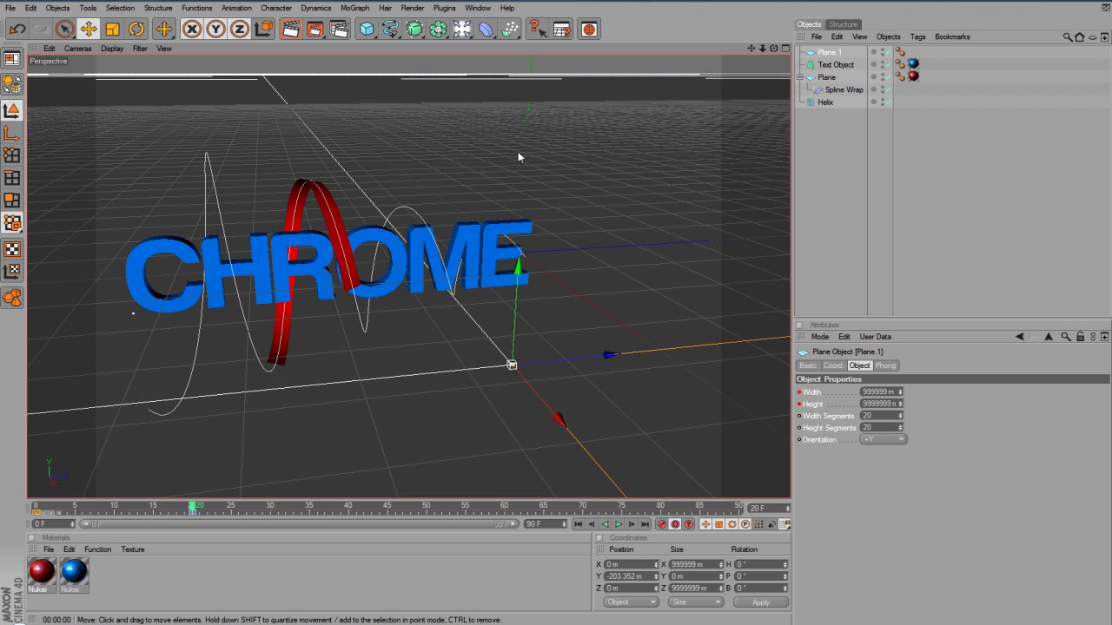
click(279, 35)
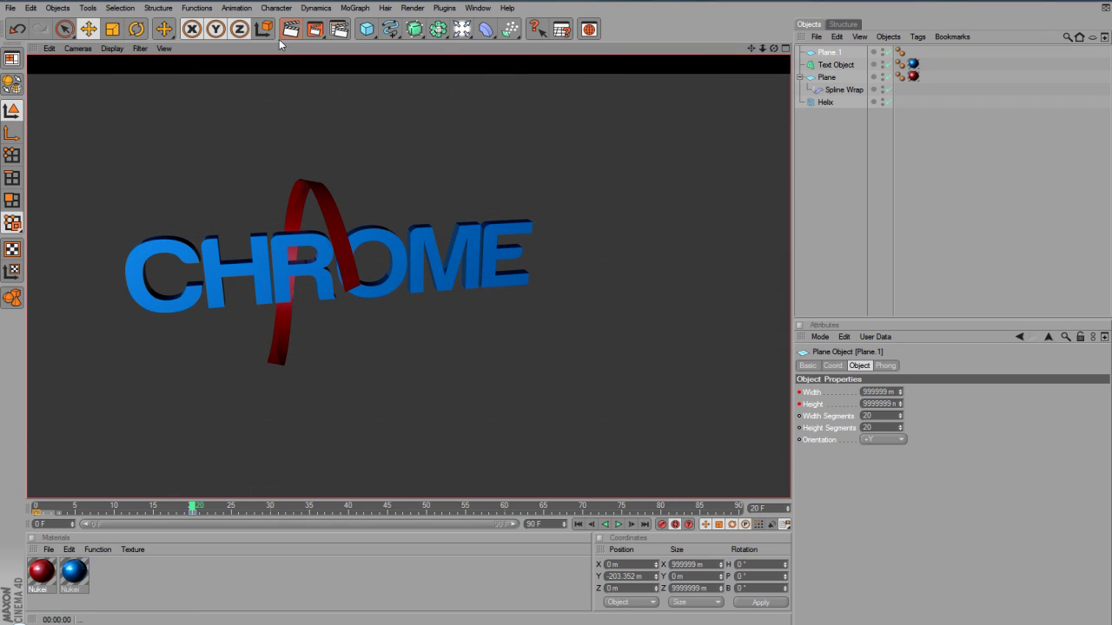
Step: Add an Omni light and move it above the text to about Y 172 m and Z -296 m
click(462, 29)
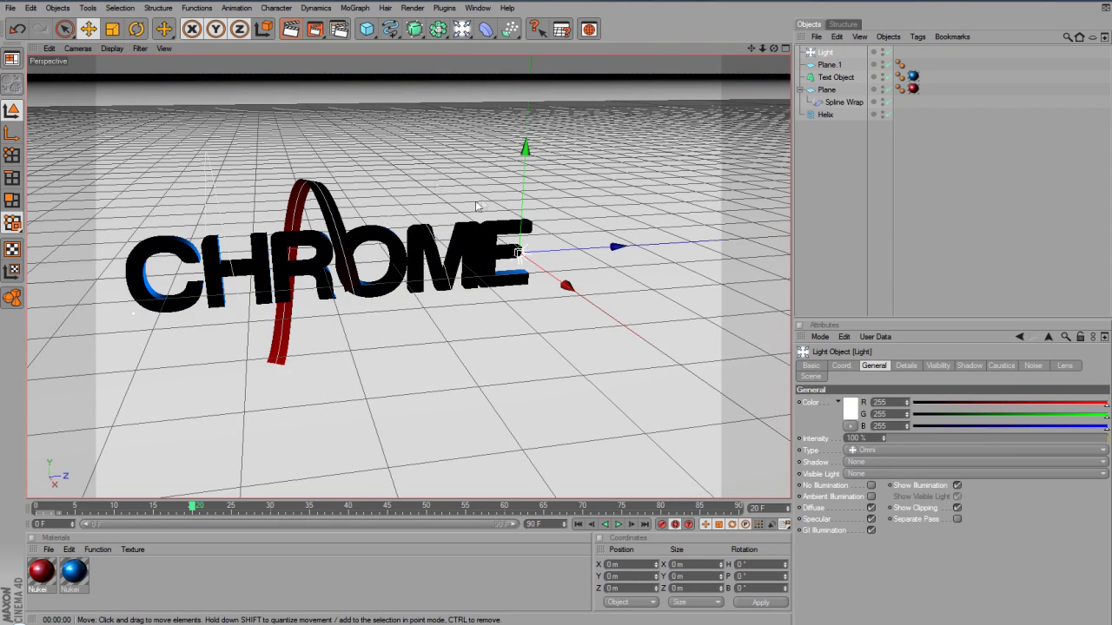
drag(533, 157, 538, 47)
scroll(413, 244, down, 3)
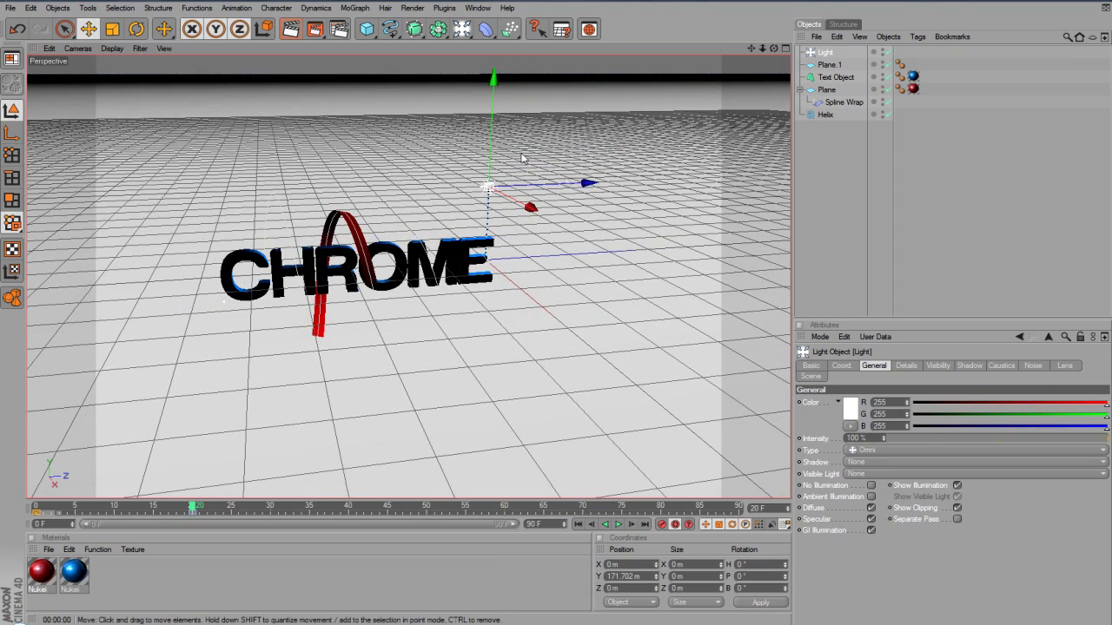
drag(589, 186, 457, 186)
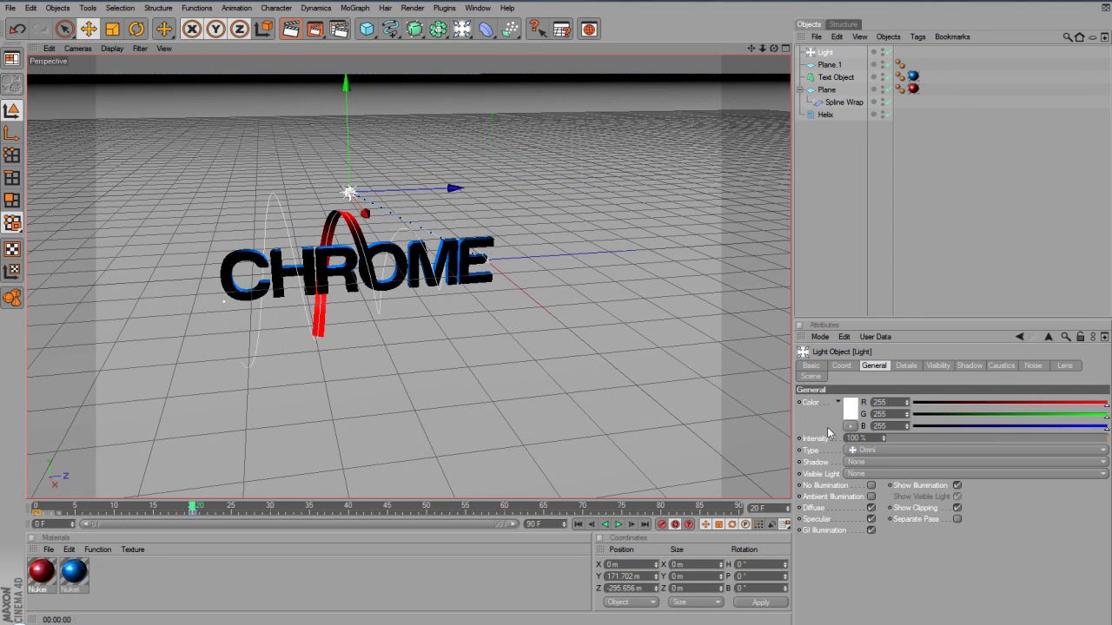
Step: Set the light's shadow to Shadow Maps (Soft) and render the active view
click(879, 462)
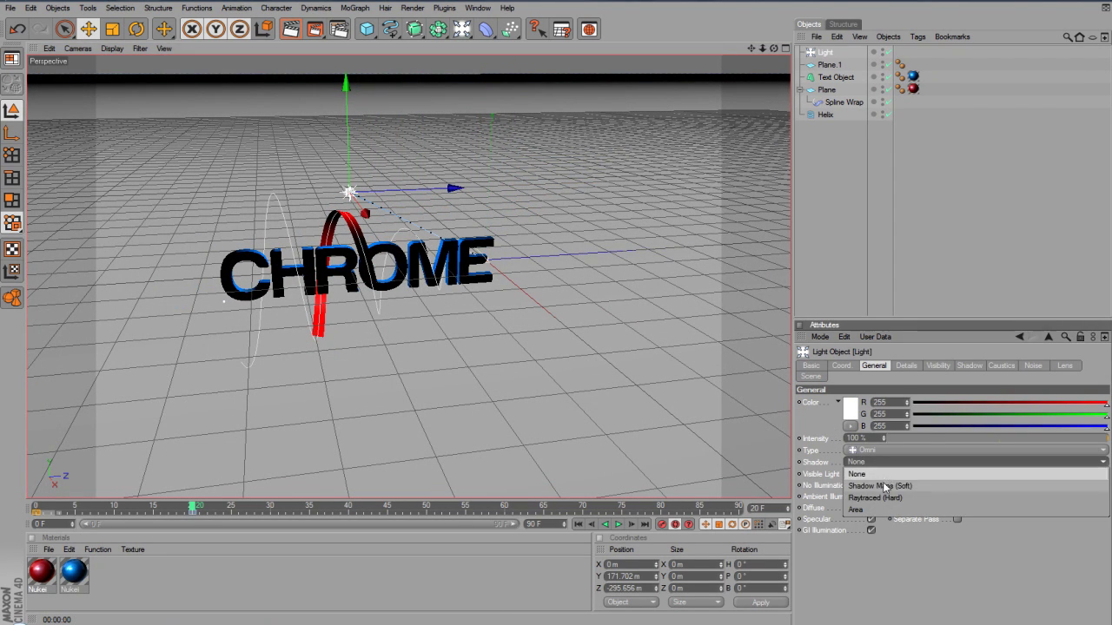
click(881, 484)
scroll(396, 300, up, 3)
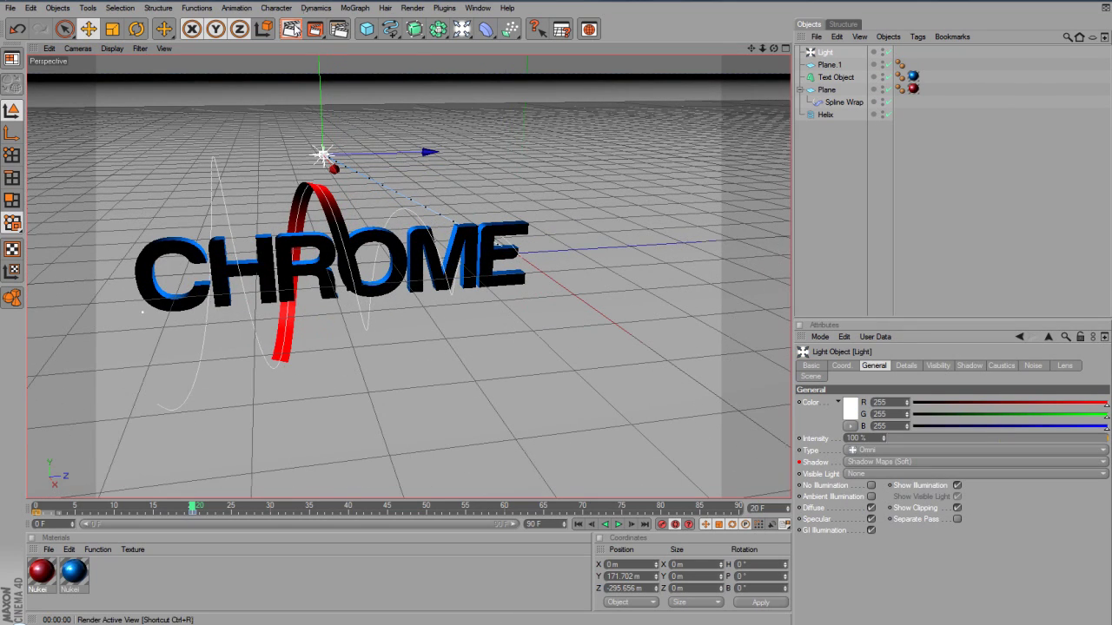
click(293, 29)
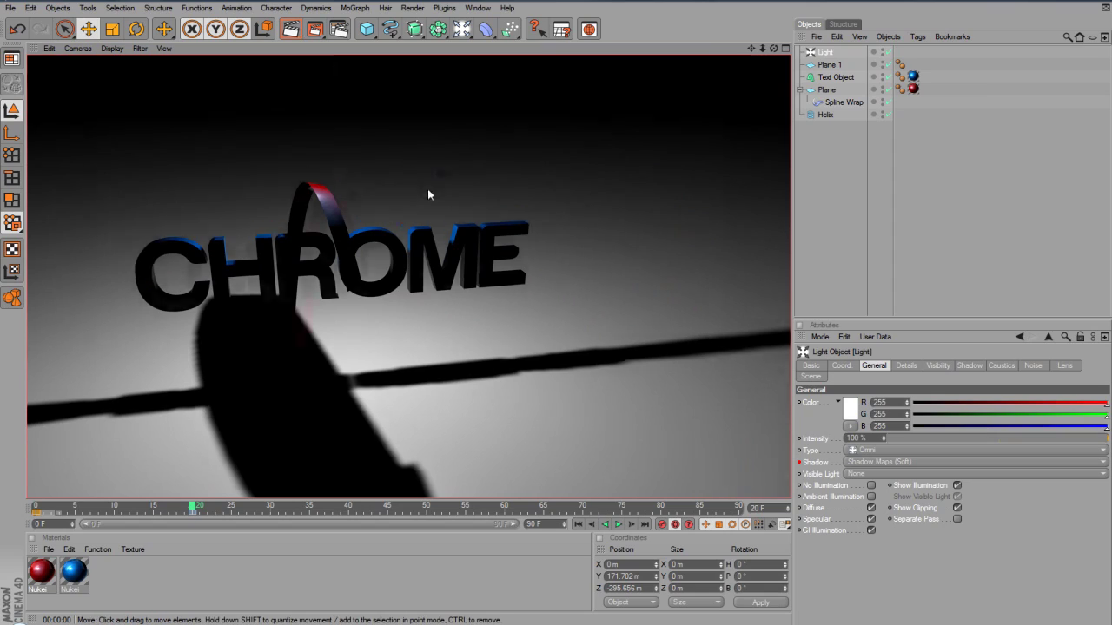
Step: Raise the light to about Y 413 m and render the active view
scroll(428, 189, down, 5)
drag(367, 133, 364, 44)
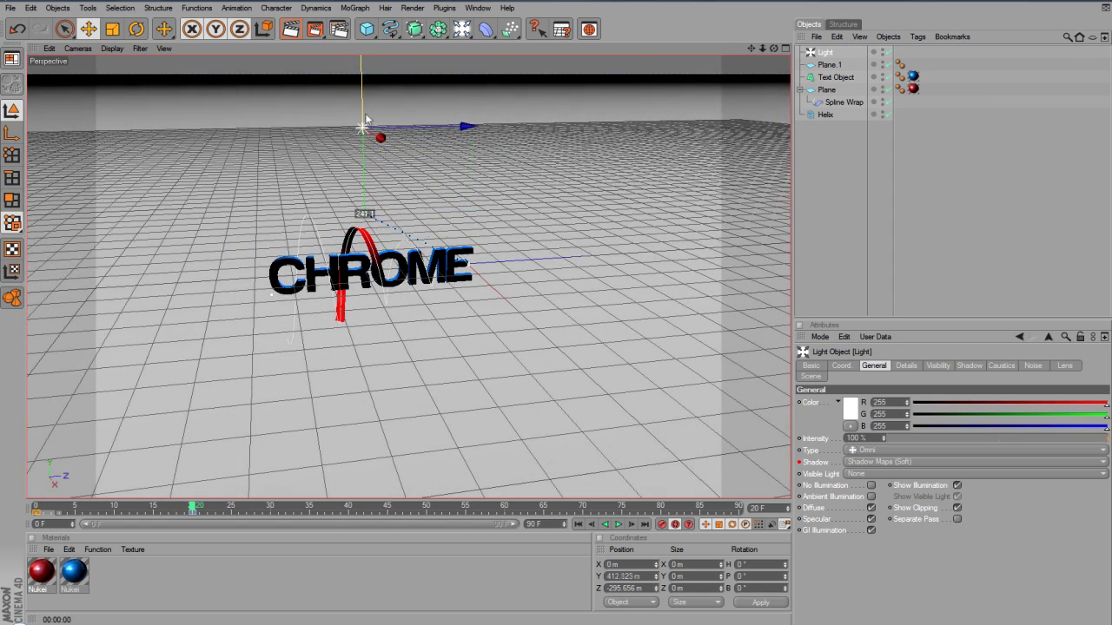
scroll(408, 276, up, 5)
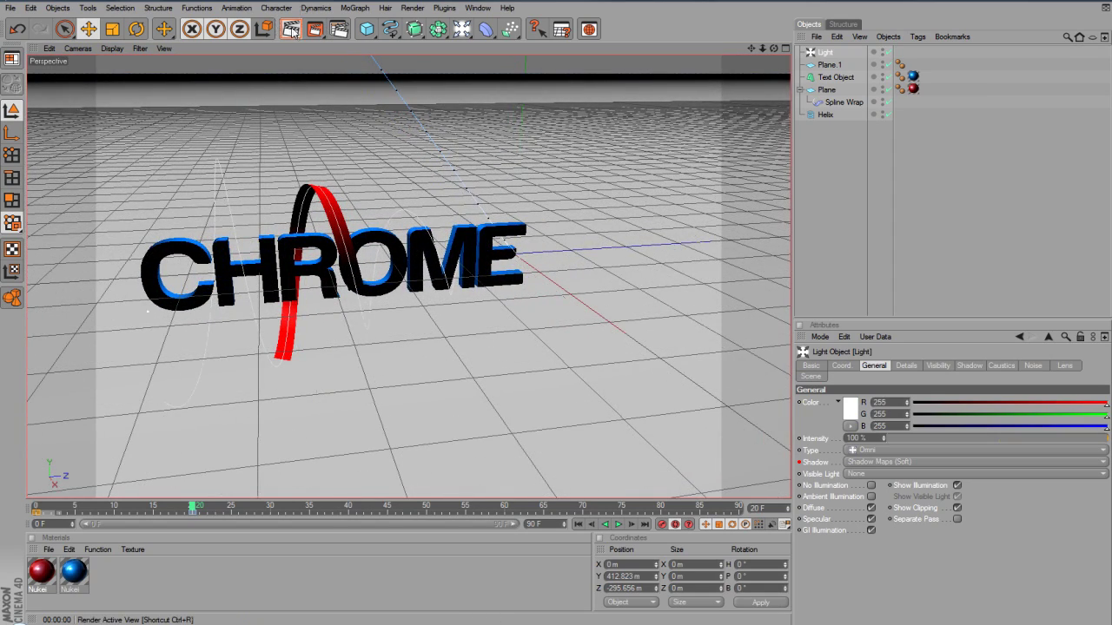
click(291, 30)
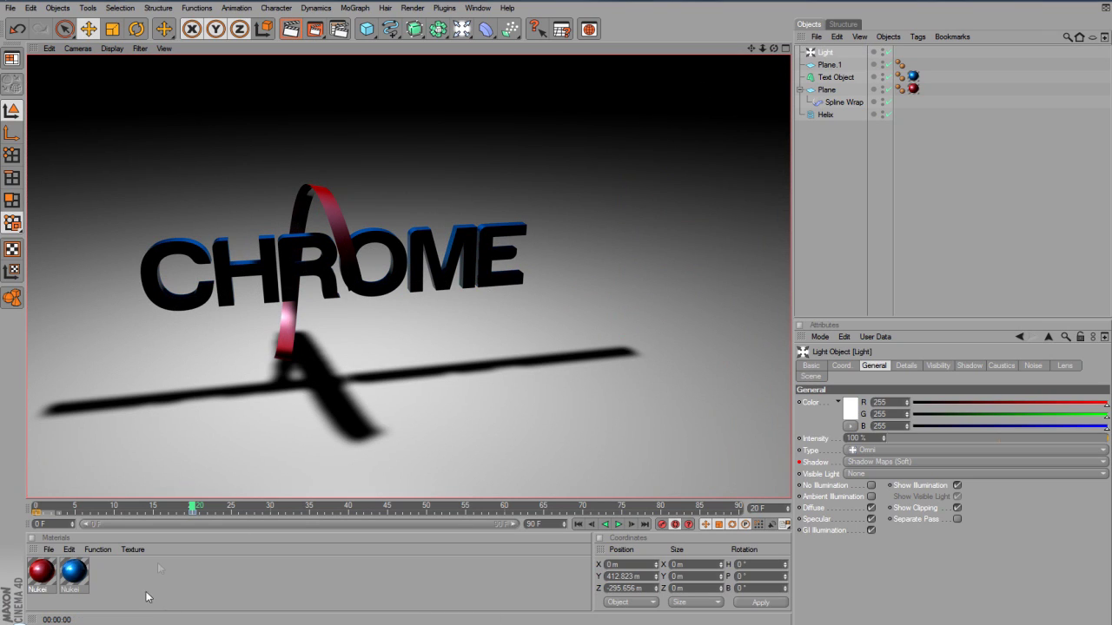
Step: Turn off automatic keyframing and delete the light's keyframes at frames 0 and 20
drag(192, 509, 75, 518)
click(674, 525)
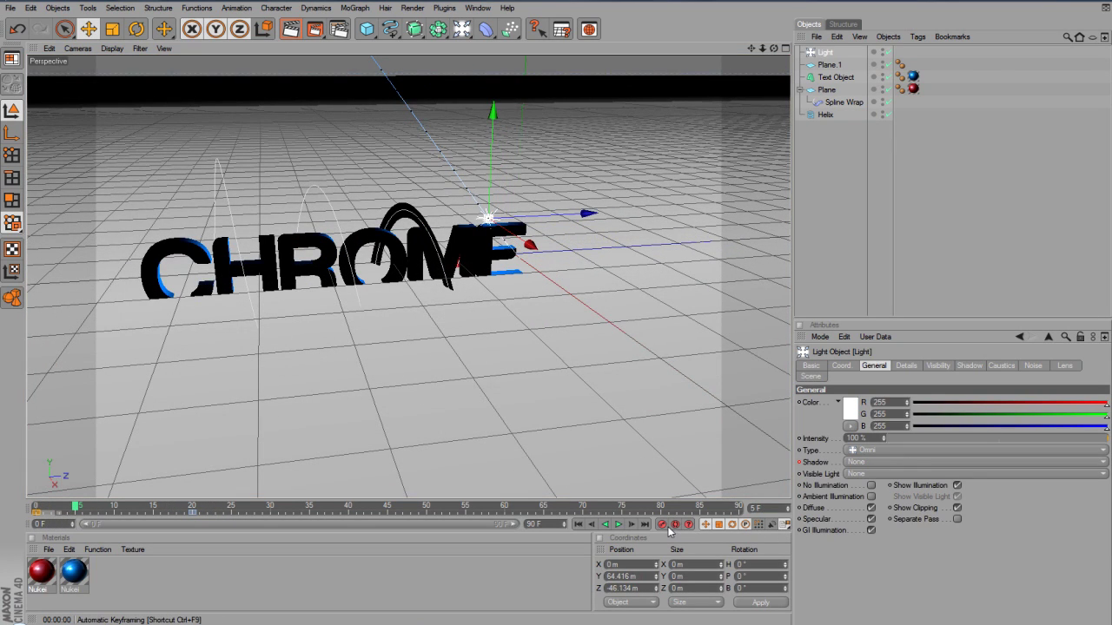
right_click(35, 513)
click(36, 535)
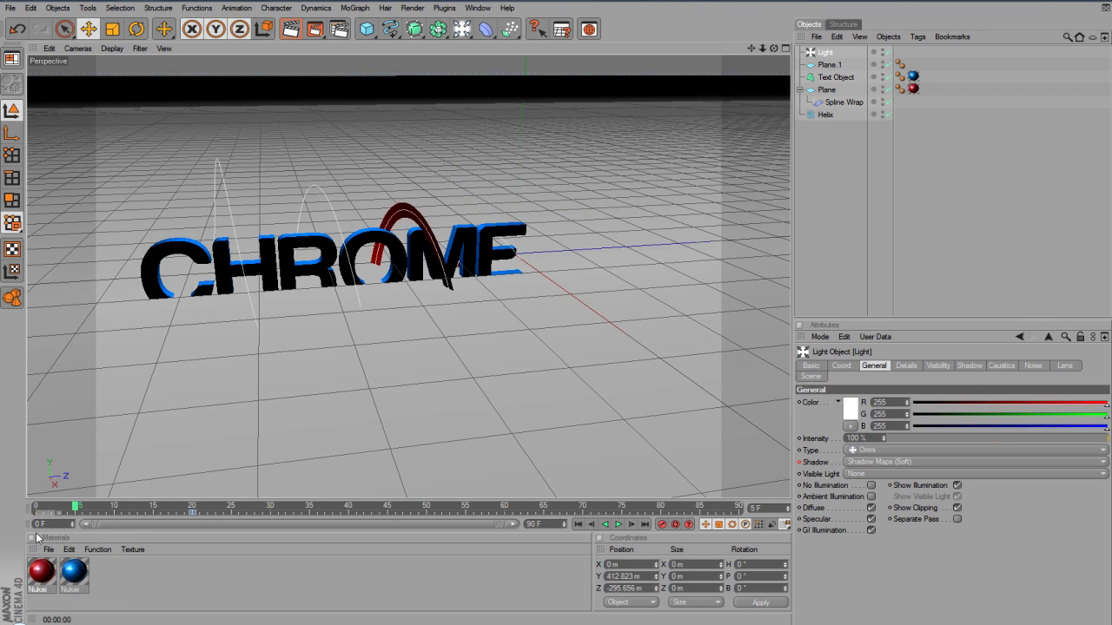
right_click(193, 518)
click(187, 539)
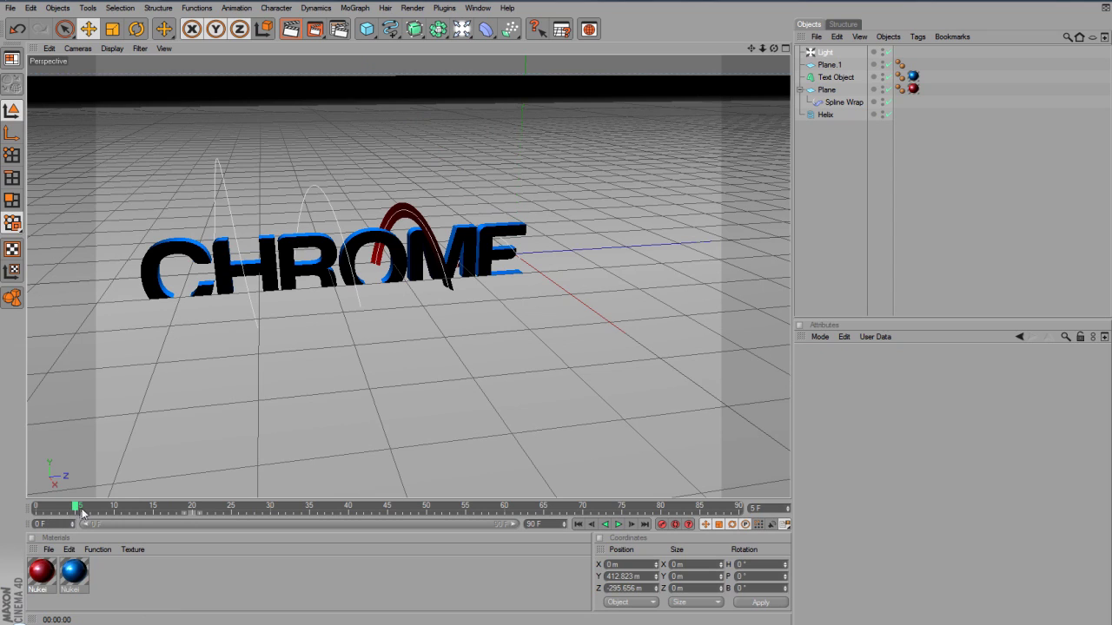
Step: Delete the floor plane's keyframes at frames 20 and 0, and return the timeline to frame 0
drag(82, 512, 387, 497)
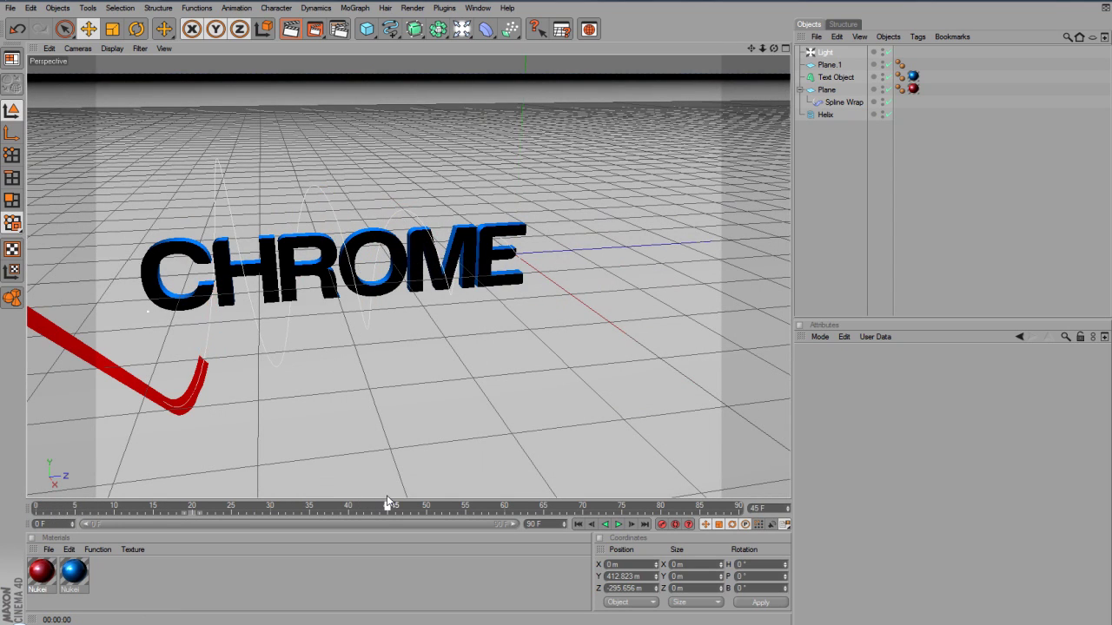
click(843, 64)
click(189, 510)
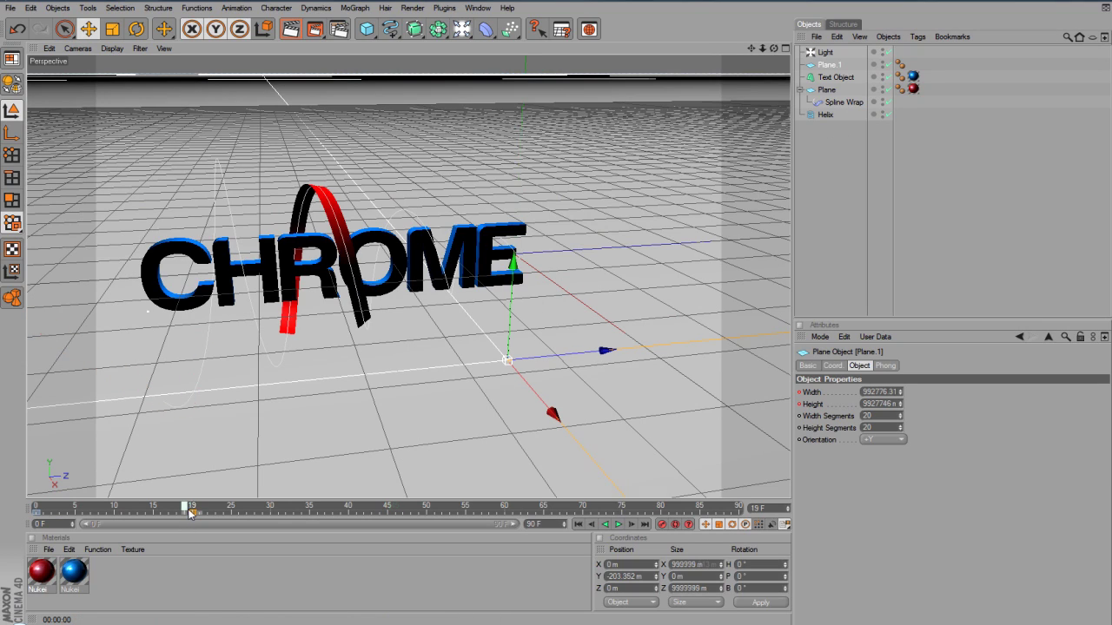
right_click(190, 512)
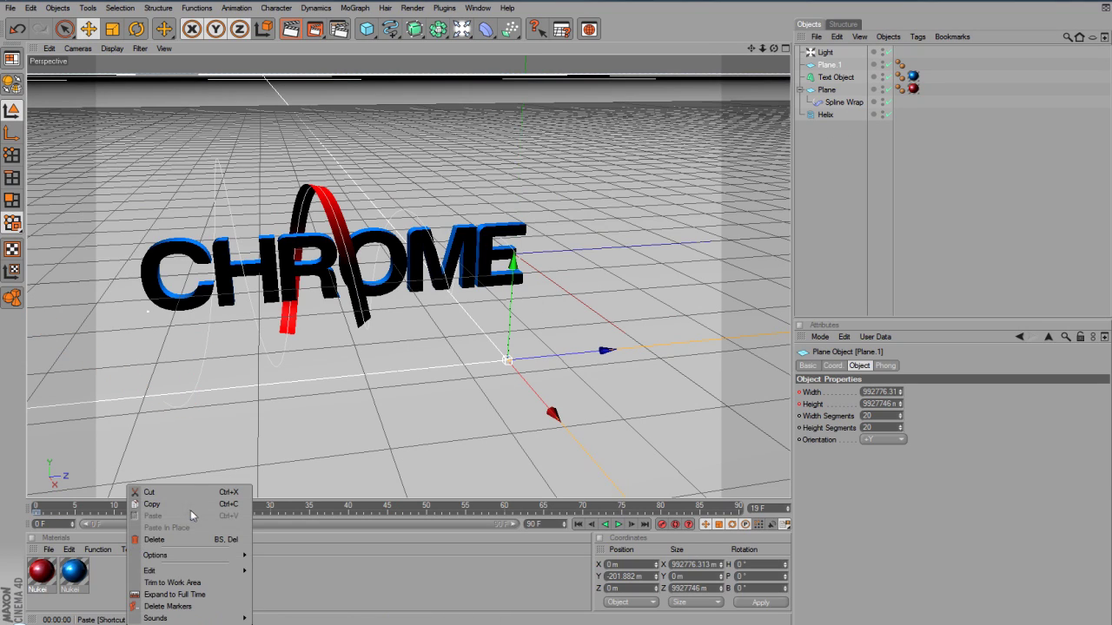
click(31, 516)
right_click(36, 514)
click(43, 540)
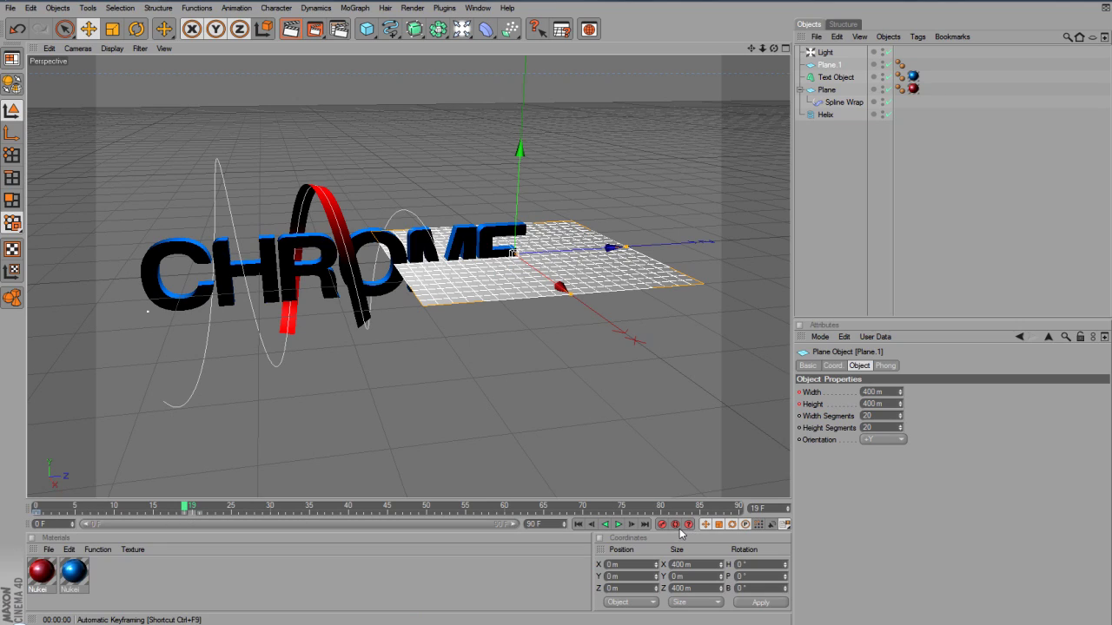
drag(184, 509, 134, 511)
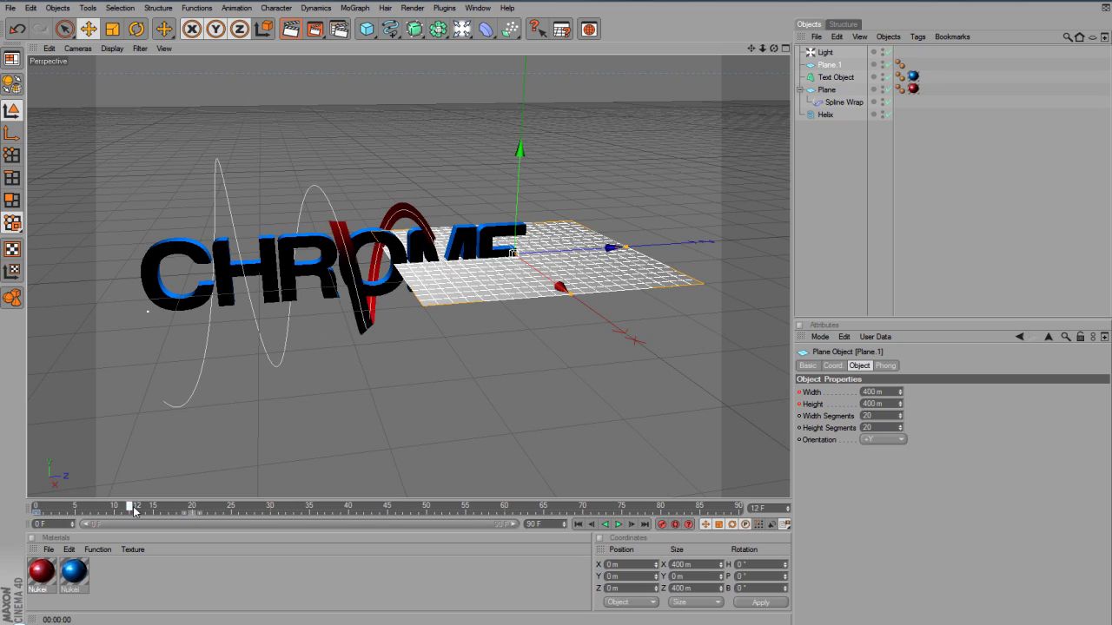
right_click(37, 514)
click(30, 534)
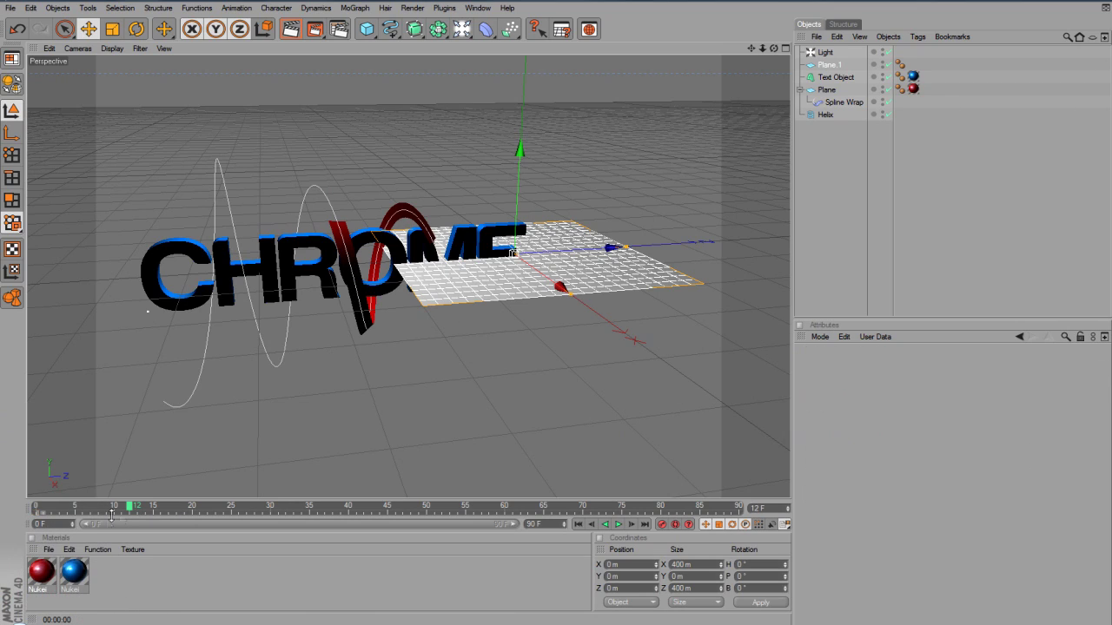
drag(129, 510, 31, 510)
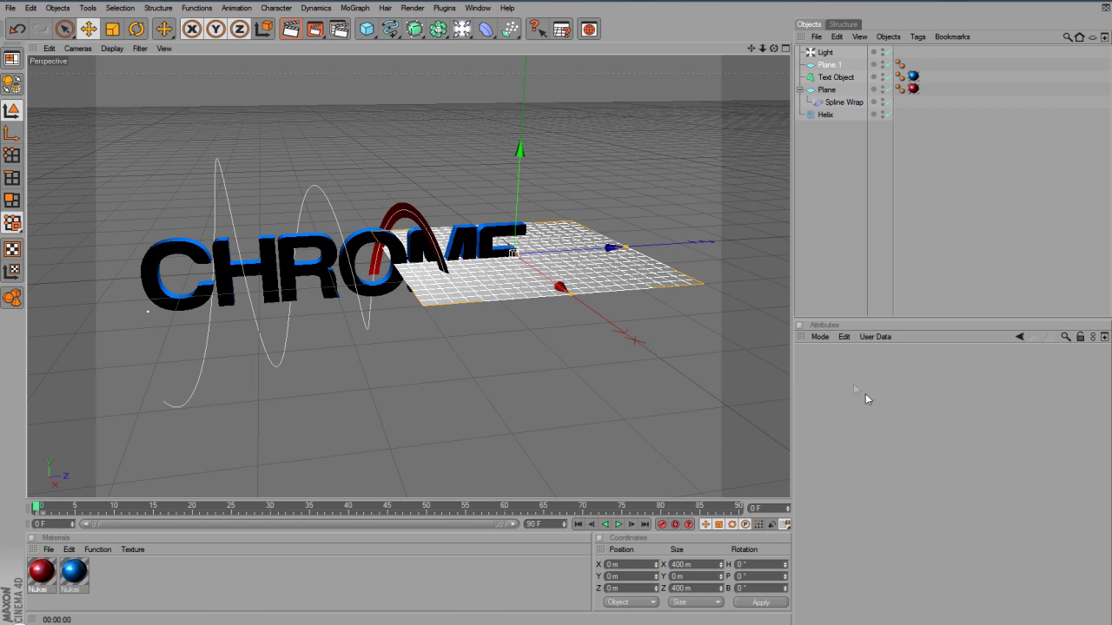
Step: Set the floor plane's width to 99999 m and its height to 999999 m
click(828, 64)
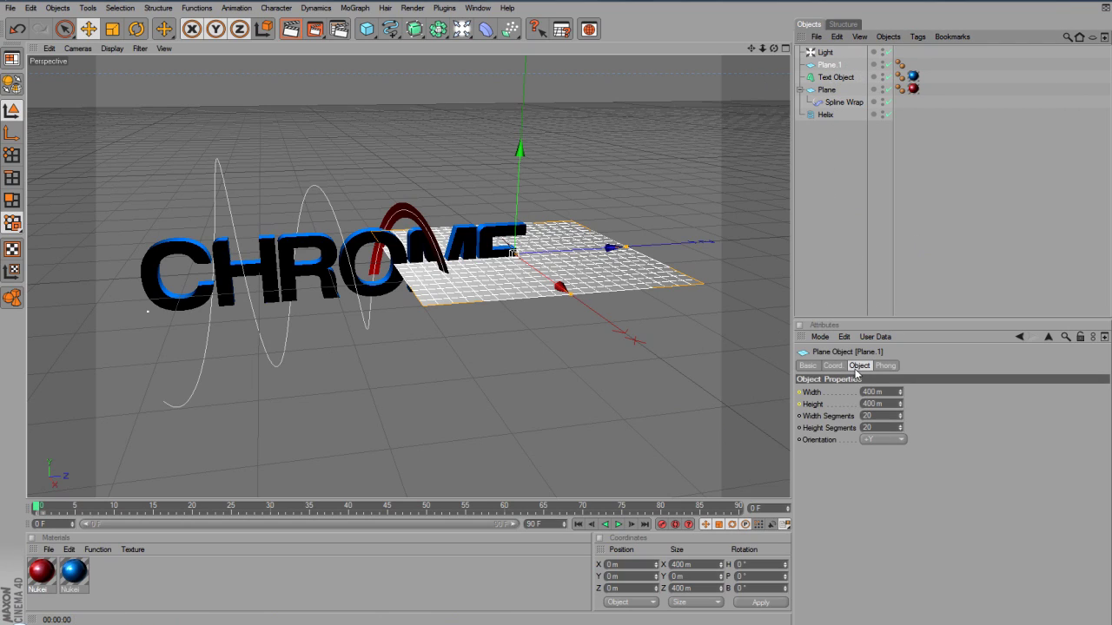
drag(876, 391, 655, 365)
text(99999)
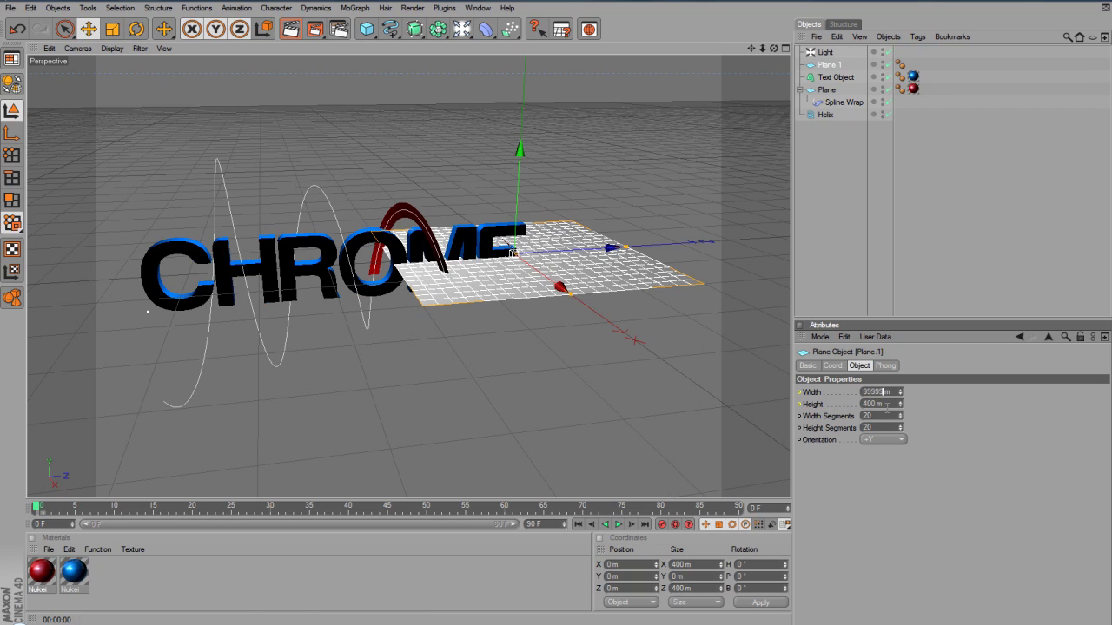
key(Tab)
text(99999)
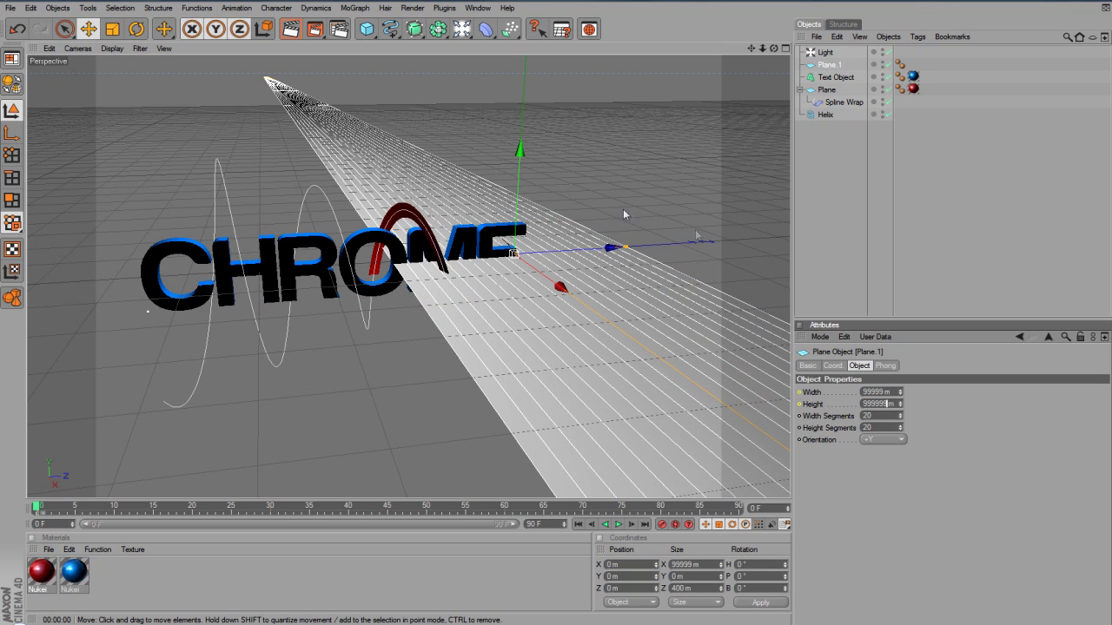
click(624, 215)
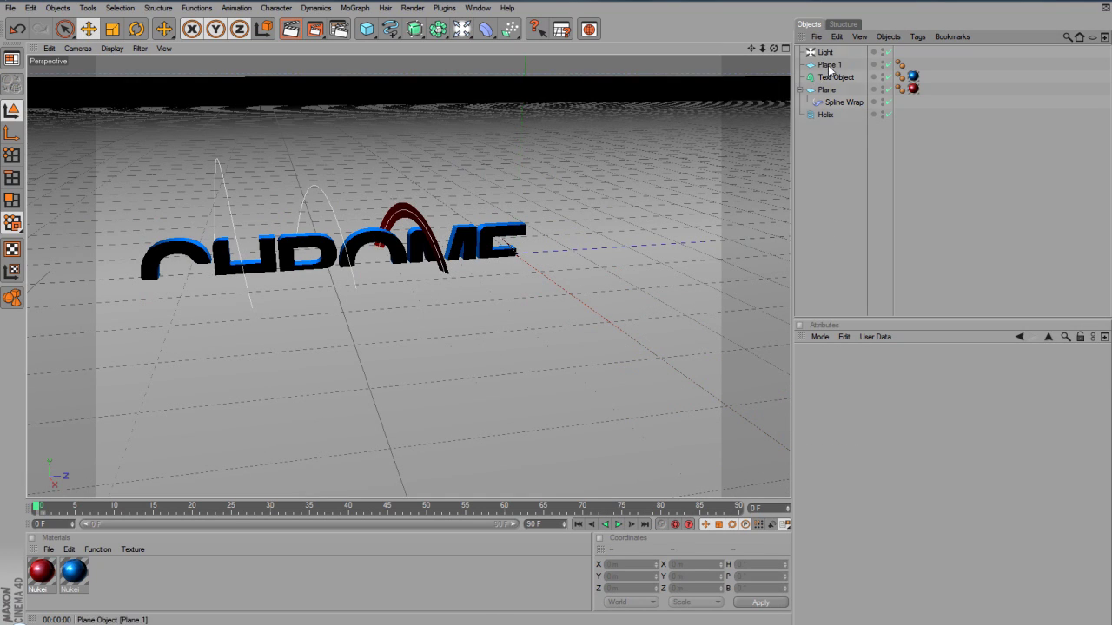
Step: Lower the floor plane to about Y -133 m beneath the text and render the active view
click(827, 65)
drag(521, 156, 521, 165)
drag(512, 253, 509, 325)
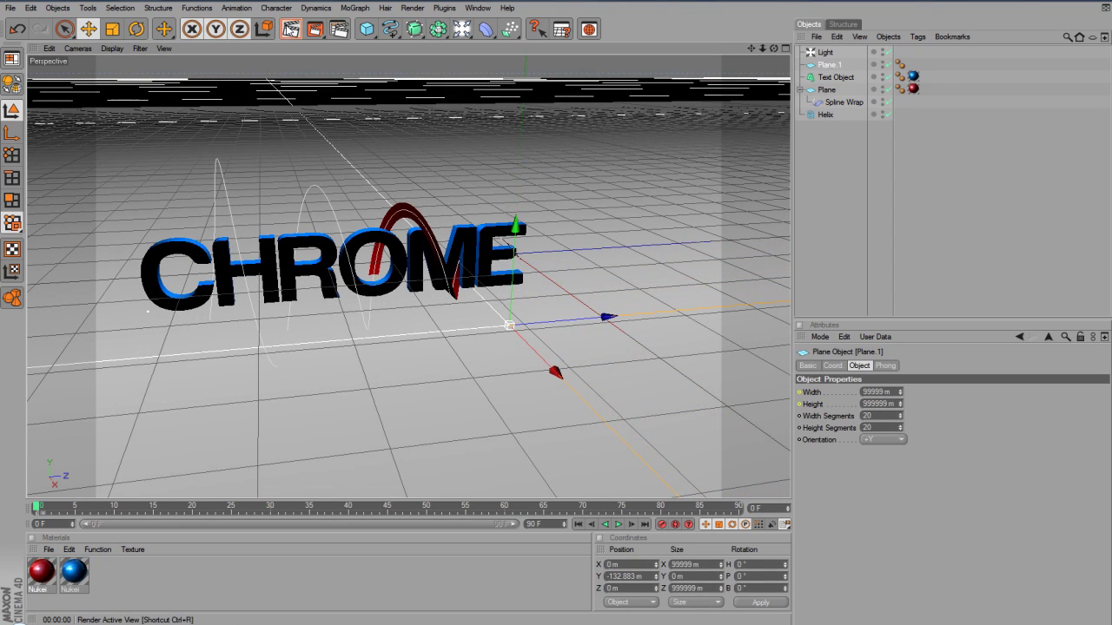
click(291, 29)
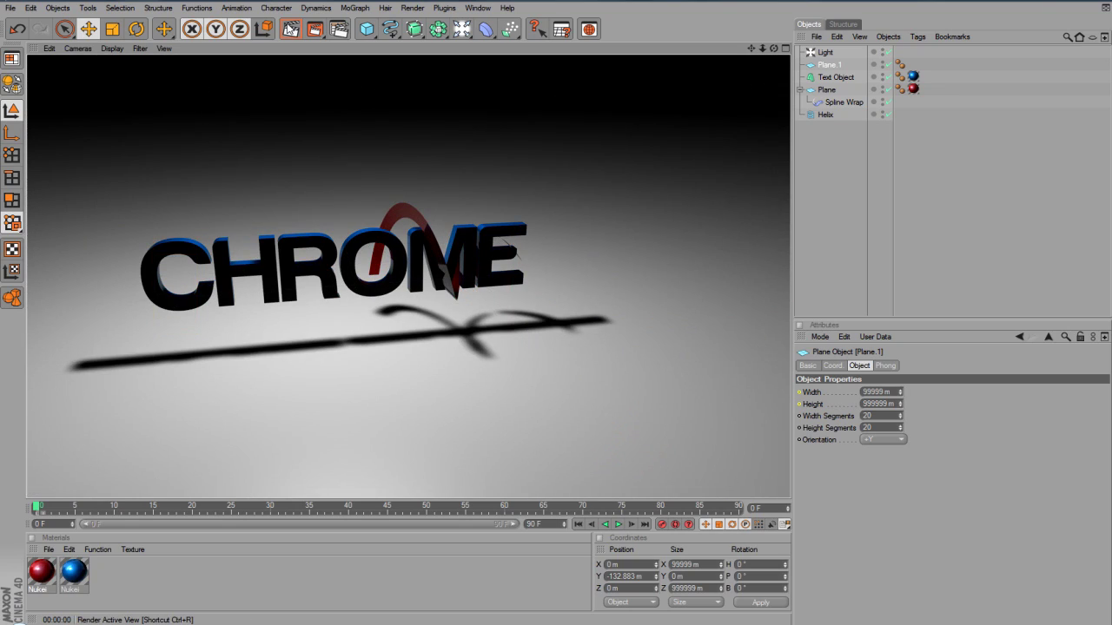